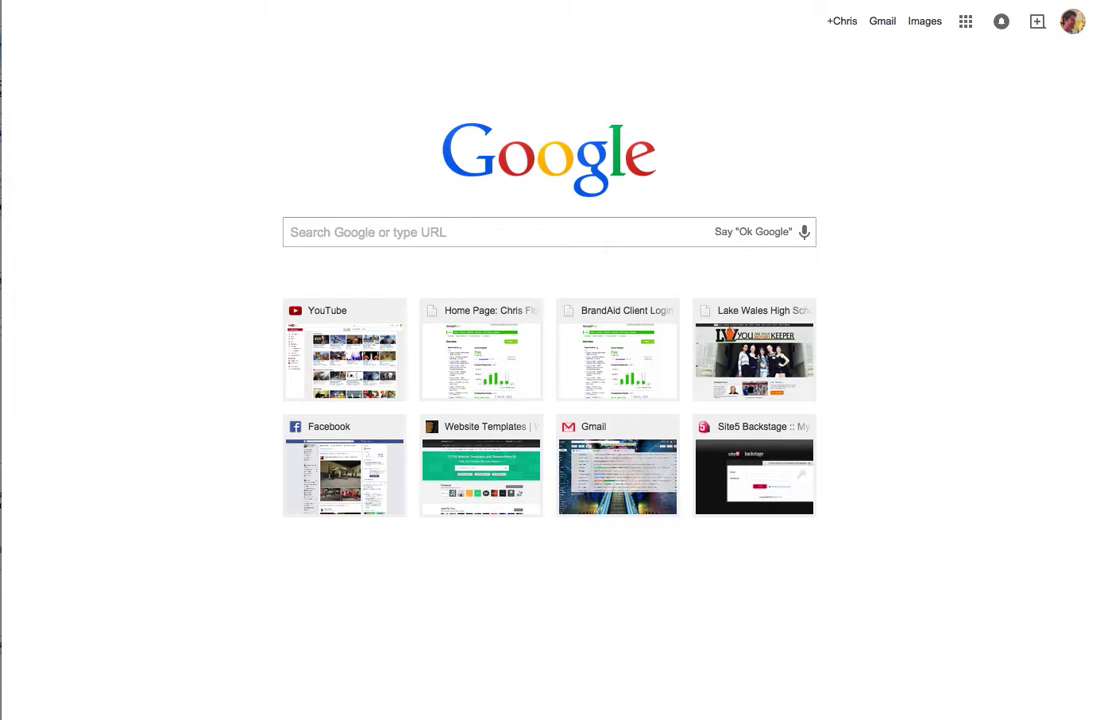
Open the GoDaddy website and go to the account login page
text(goda)
key(Return)
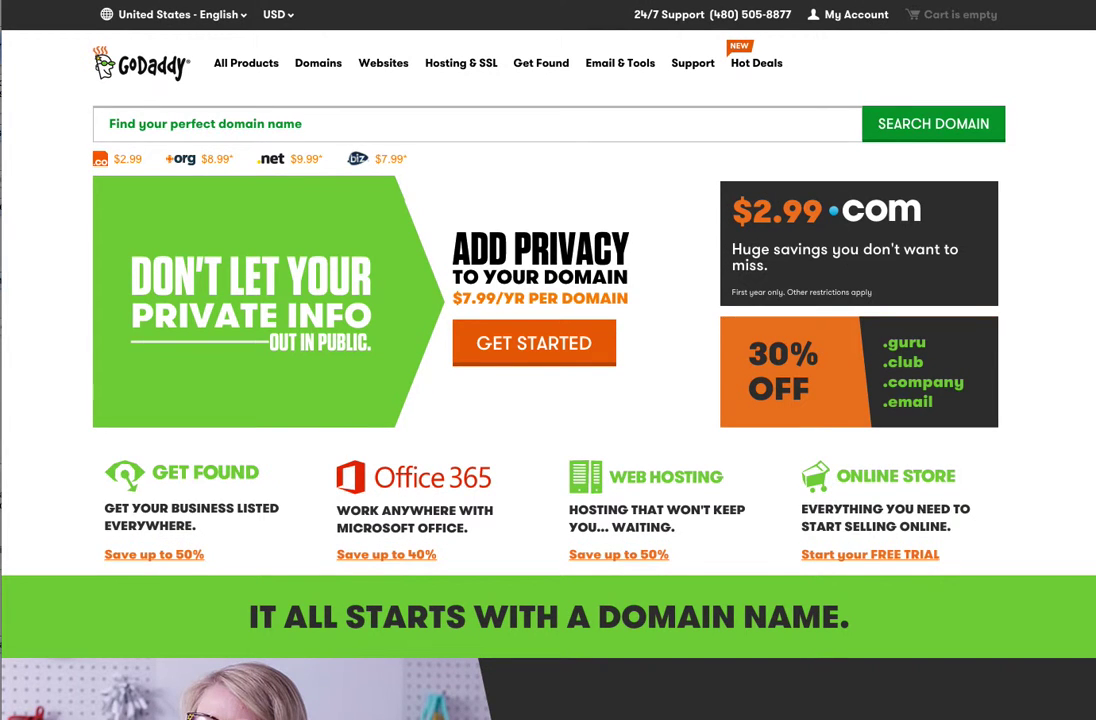
click(848, 15)
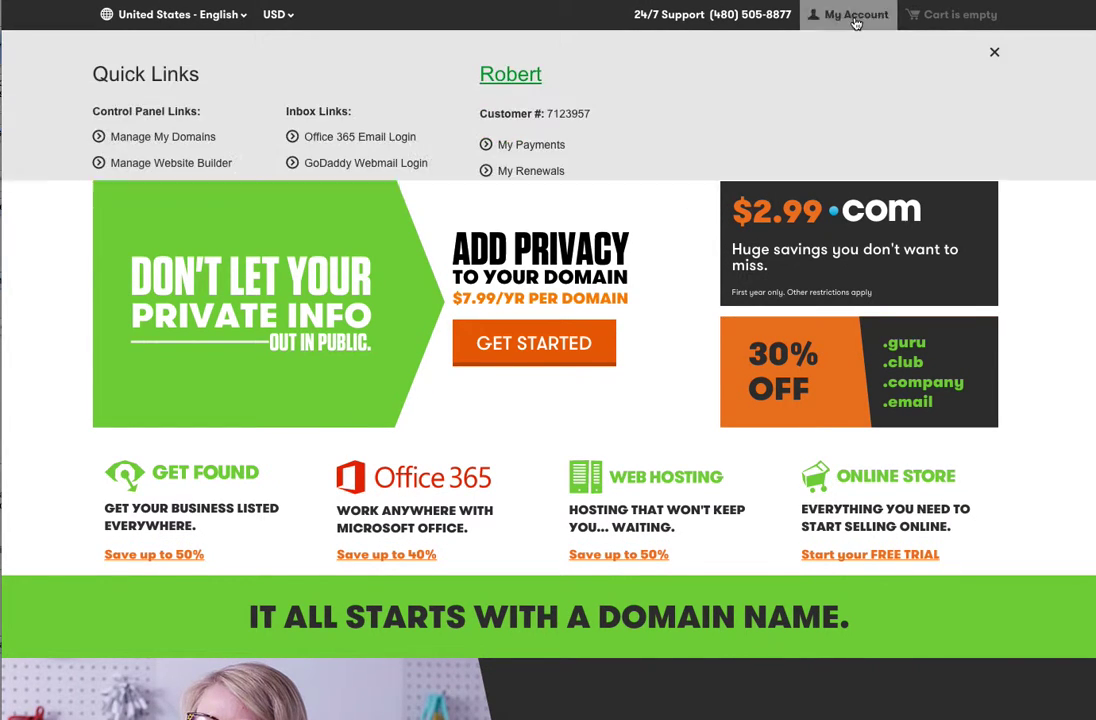
click(518, 79)
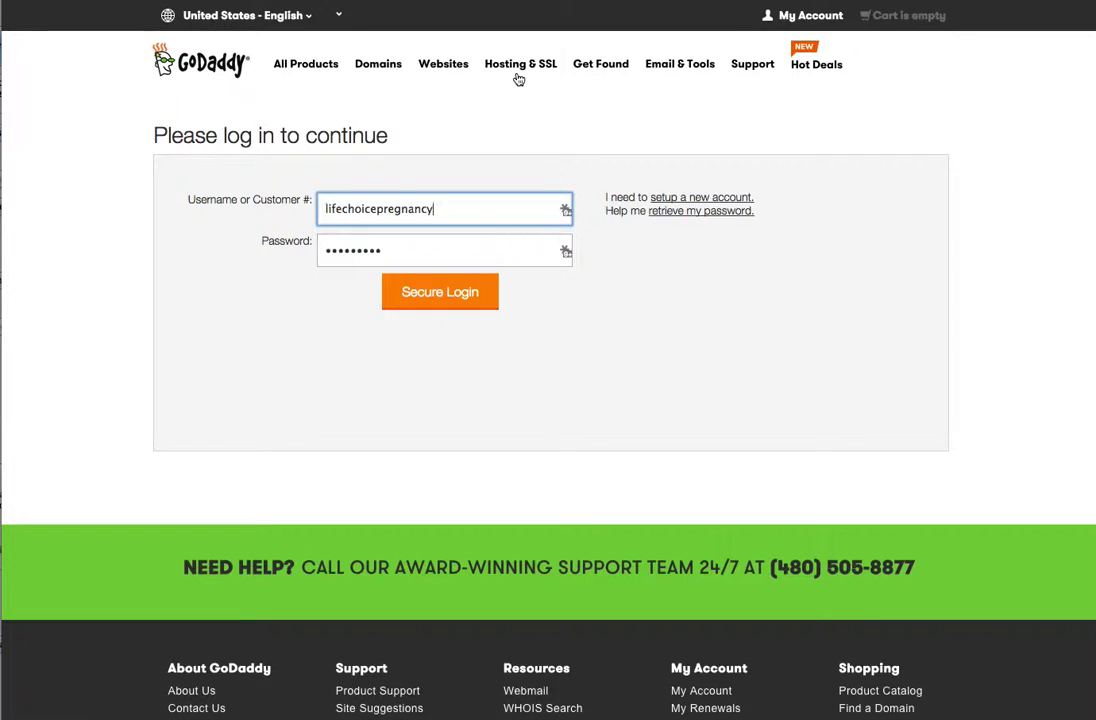
Fill in the customer number and password from the saved "My Godaddy" login and sign in to the account
click(565, 208)
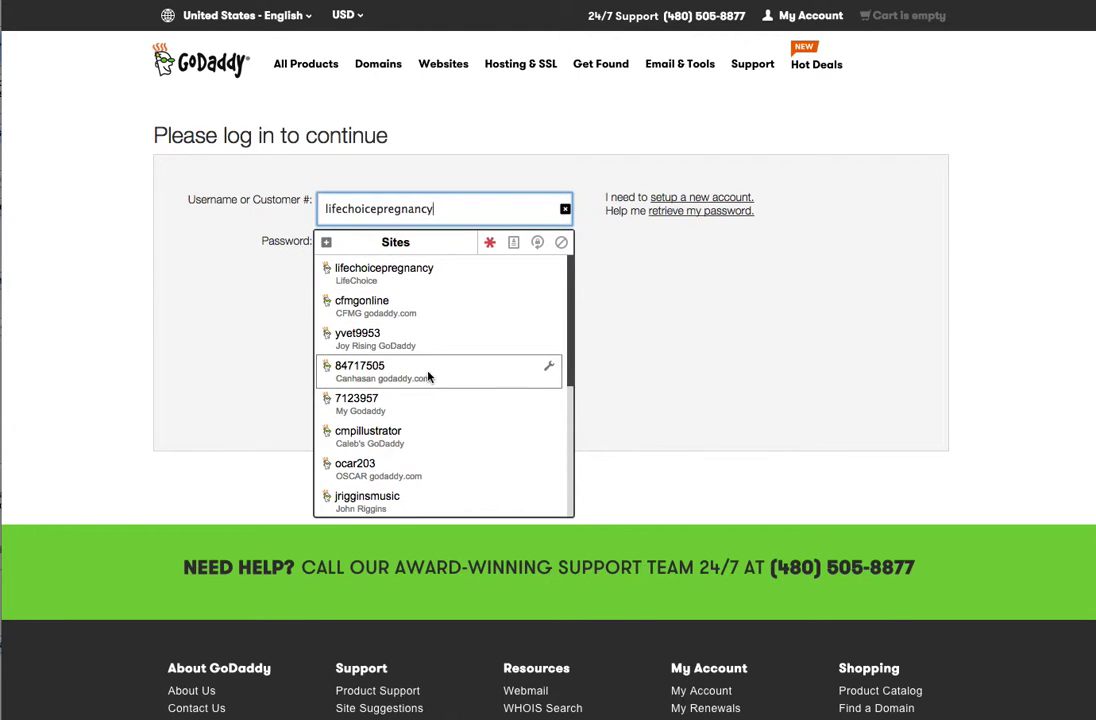
scroll(465, 450, down, 1)
scroll(465, 450, down, 5)
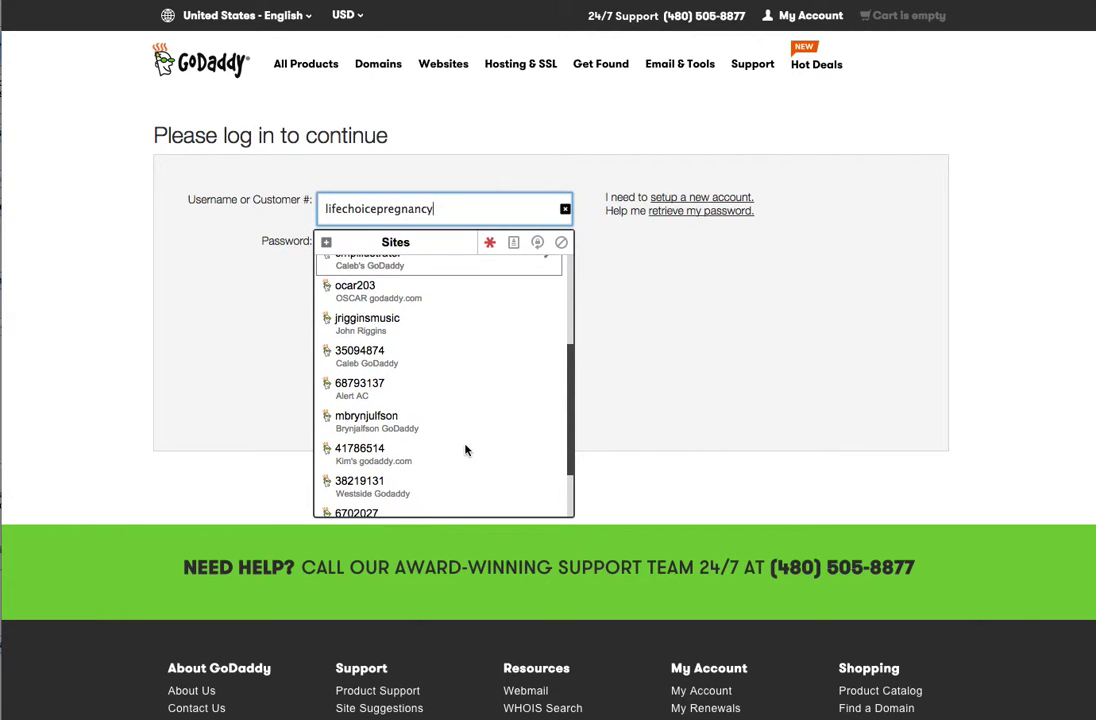
scroll(465, 450, down, 3)
scroll(465, 450, up, 6)
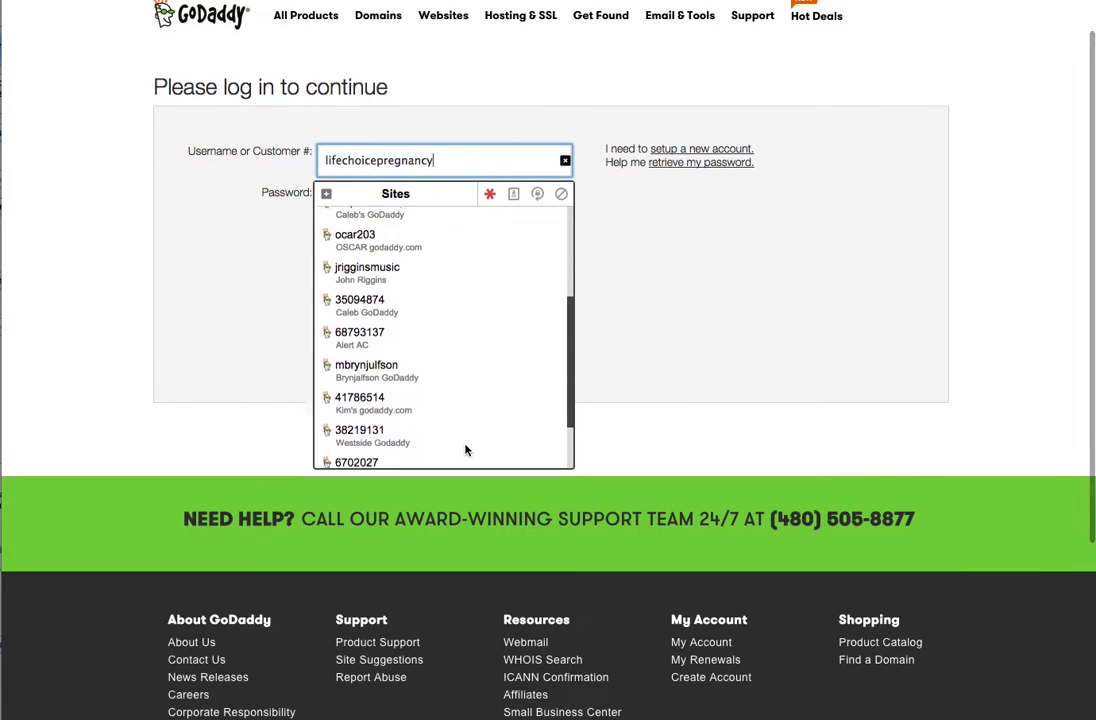
scroll(465, 450, up, 2)
click(452, 351)
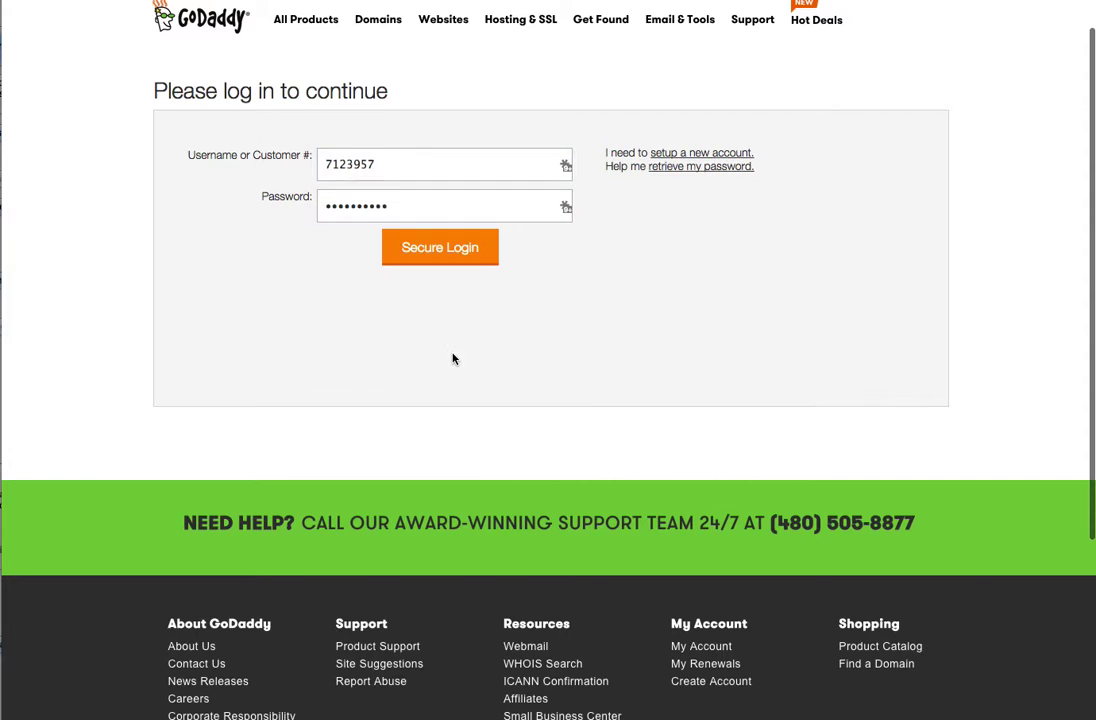
click(447, 261)
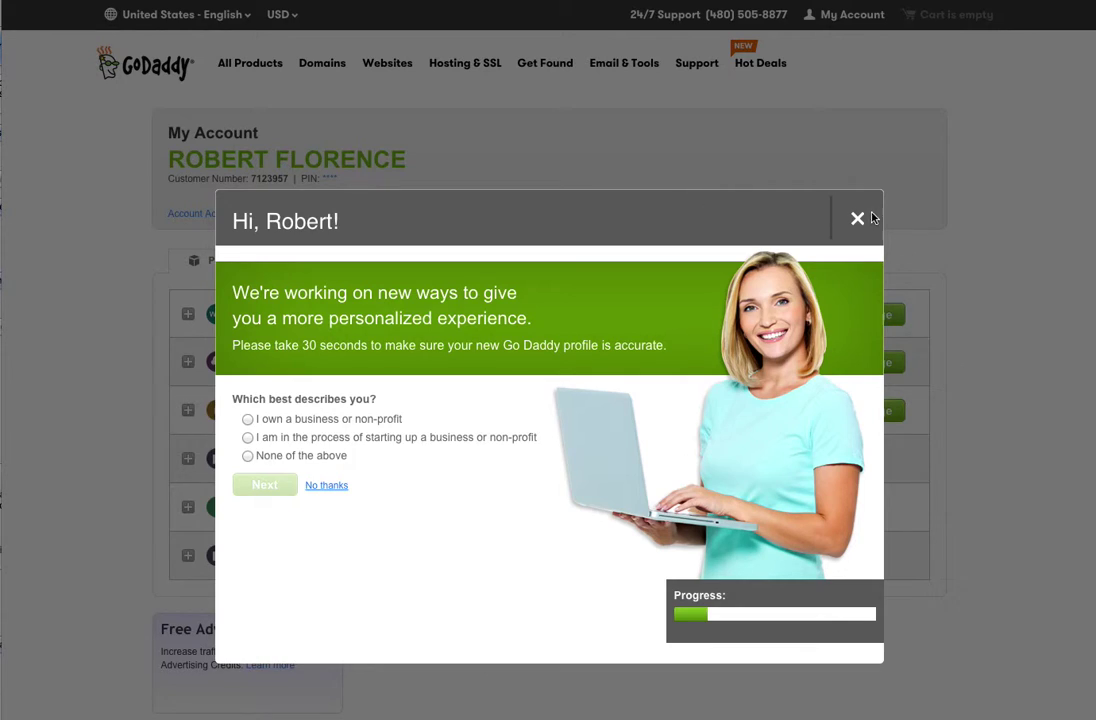
Dismiss the profile survey, open the management page for Domains and close its product tour
click(858, 218)
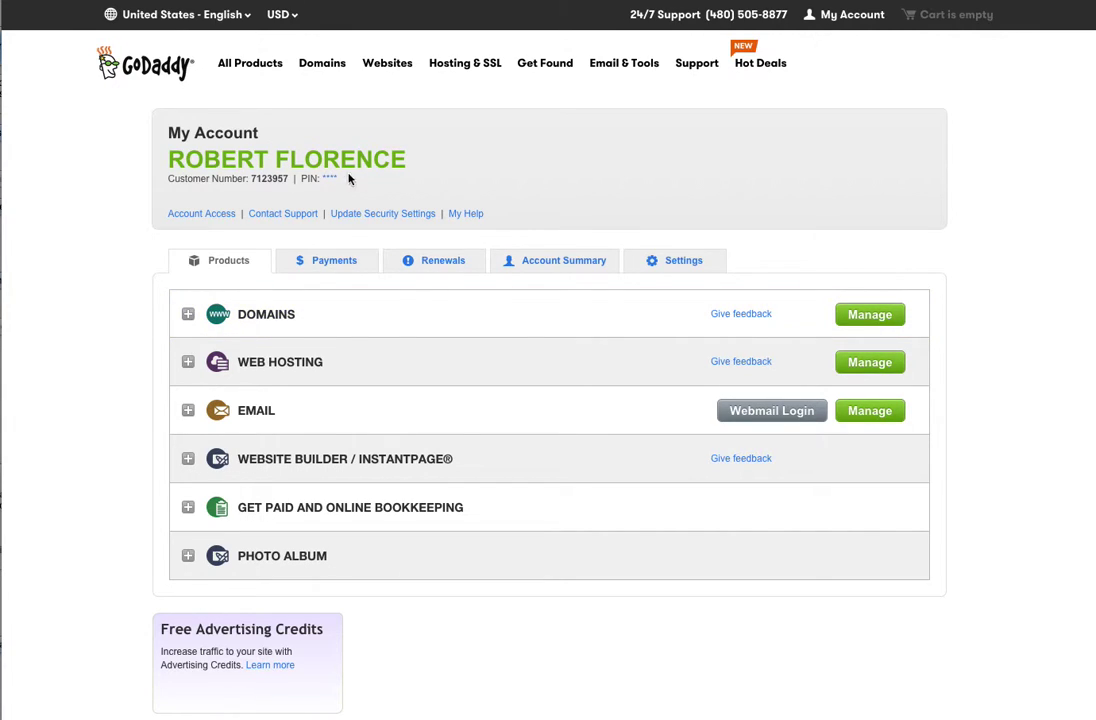
click(871, 316)
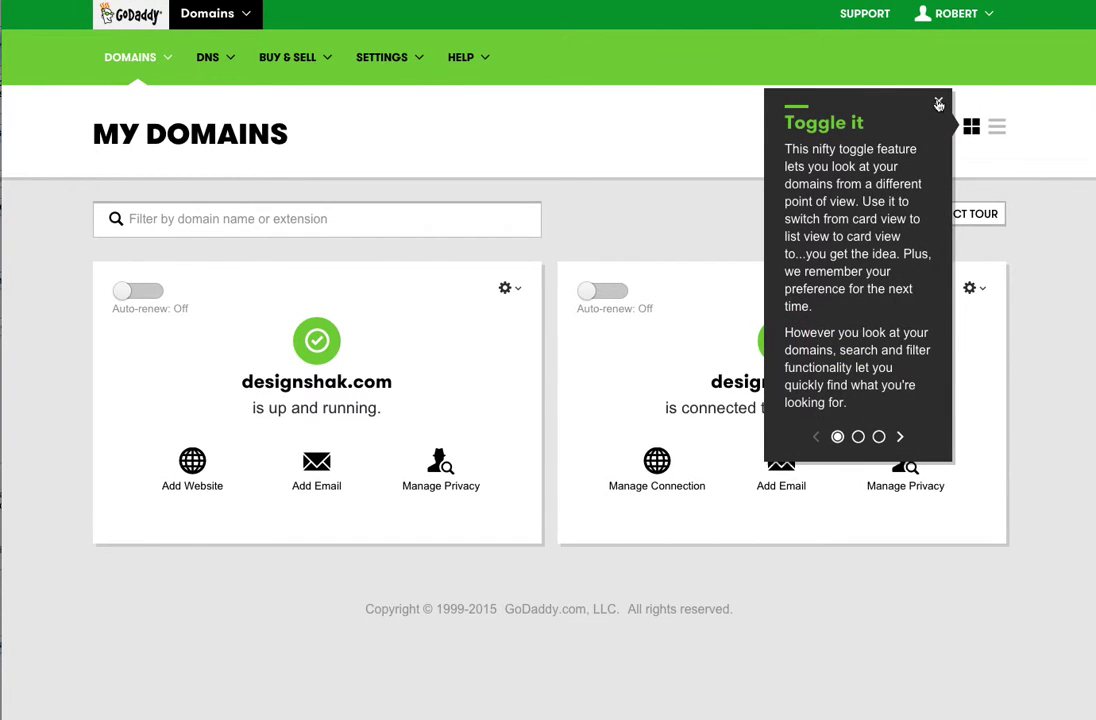
click(938, 100)
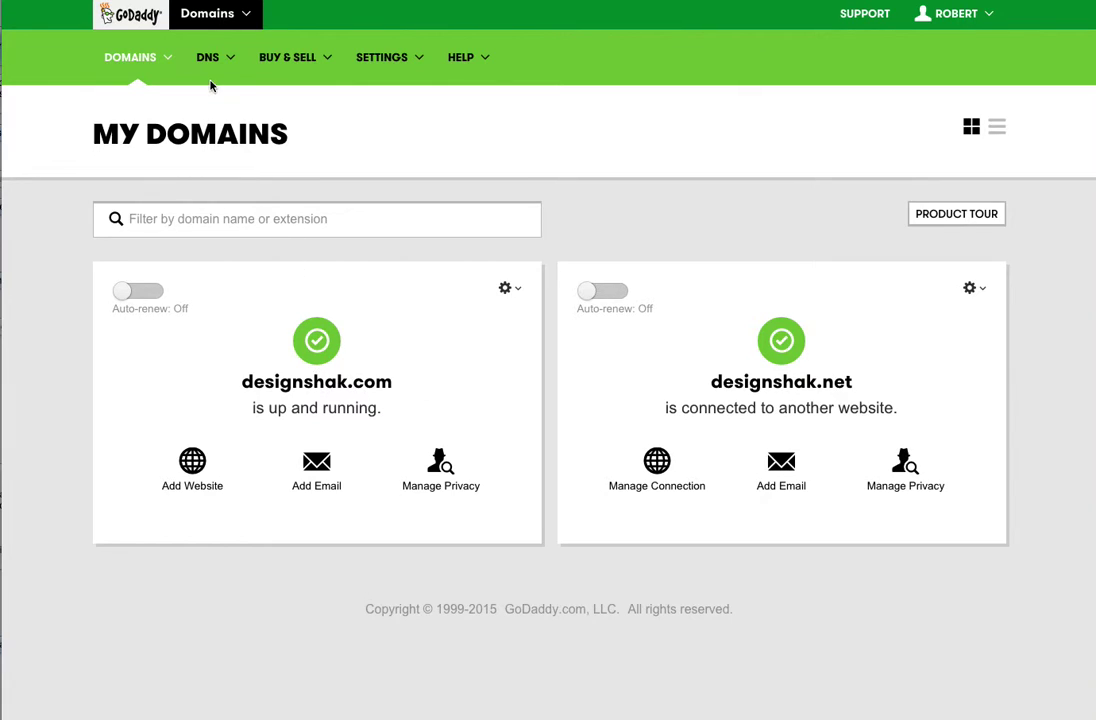
mouse_move(214, 65)
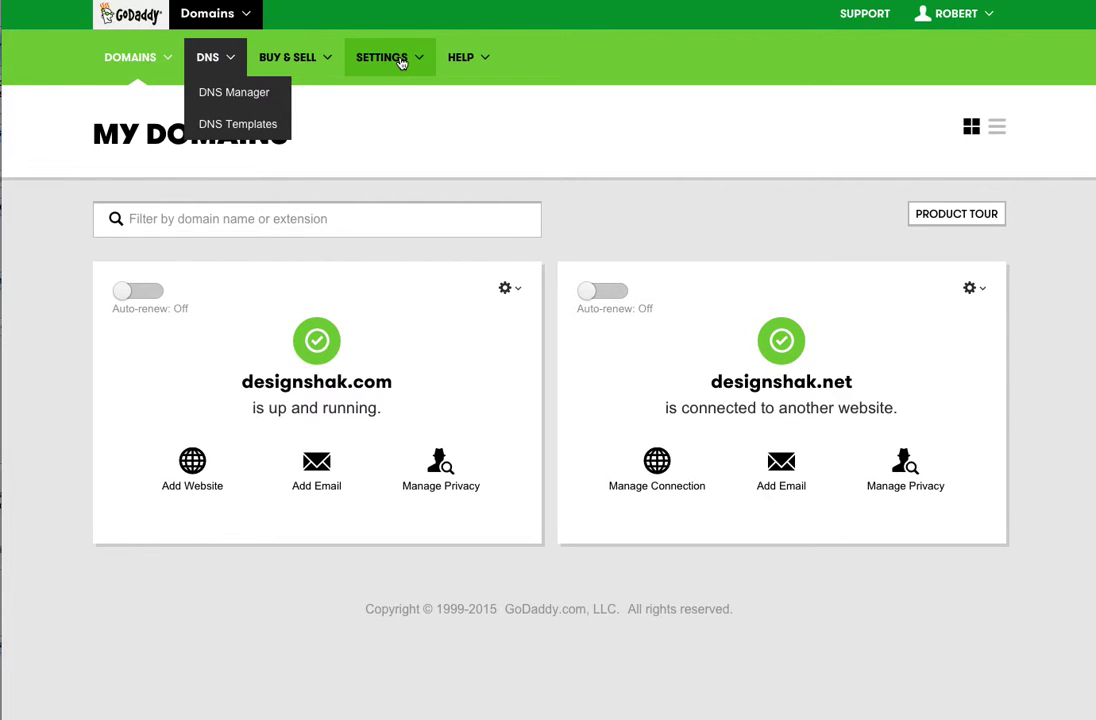
mouse_move(401, 62)
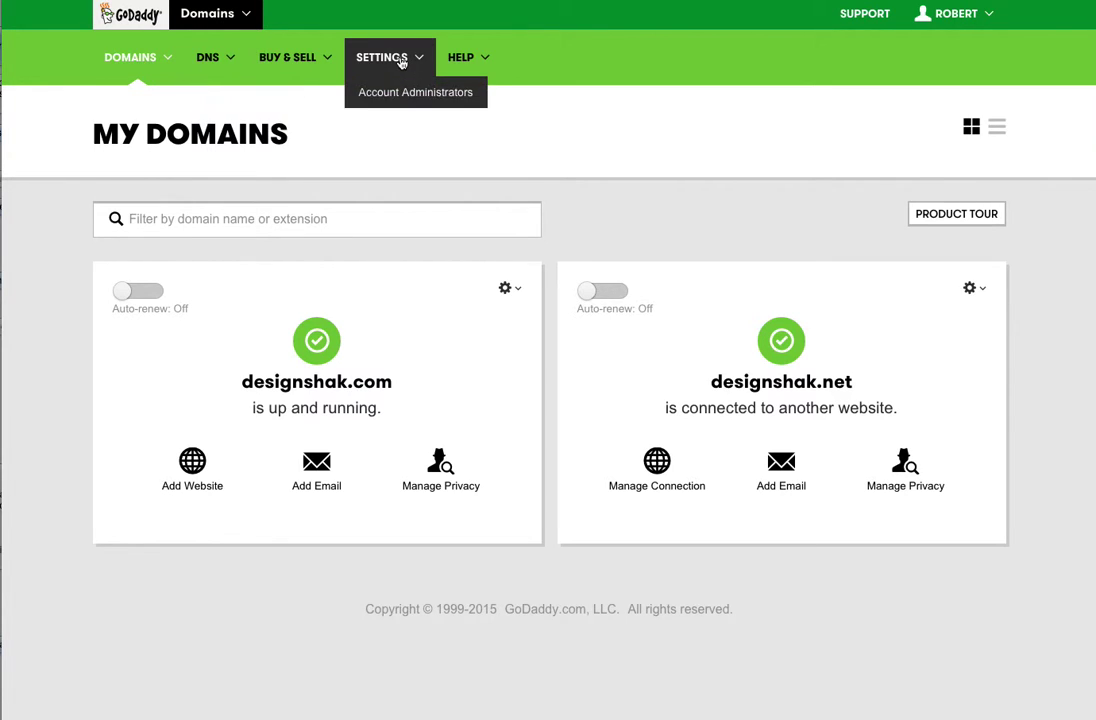
click(509, 288)
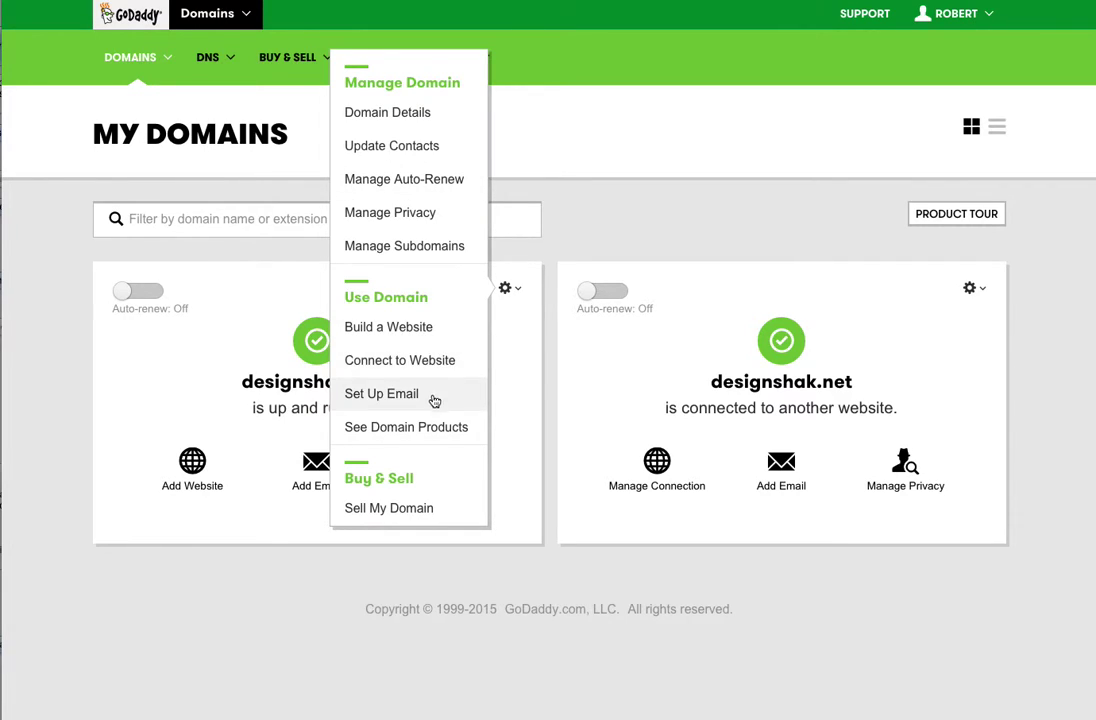
click(510, 288)
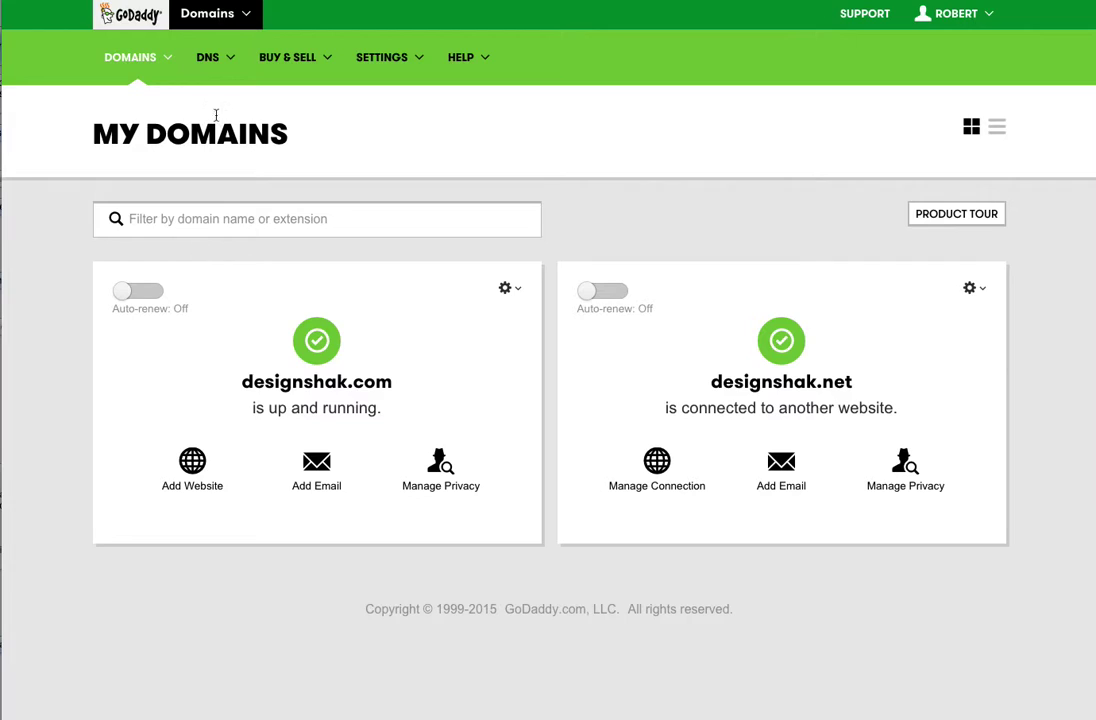
click(152, 64)
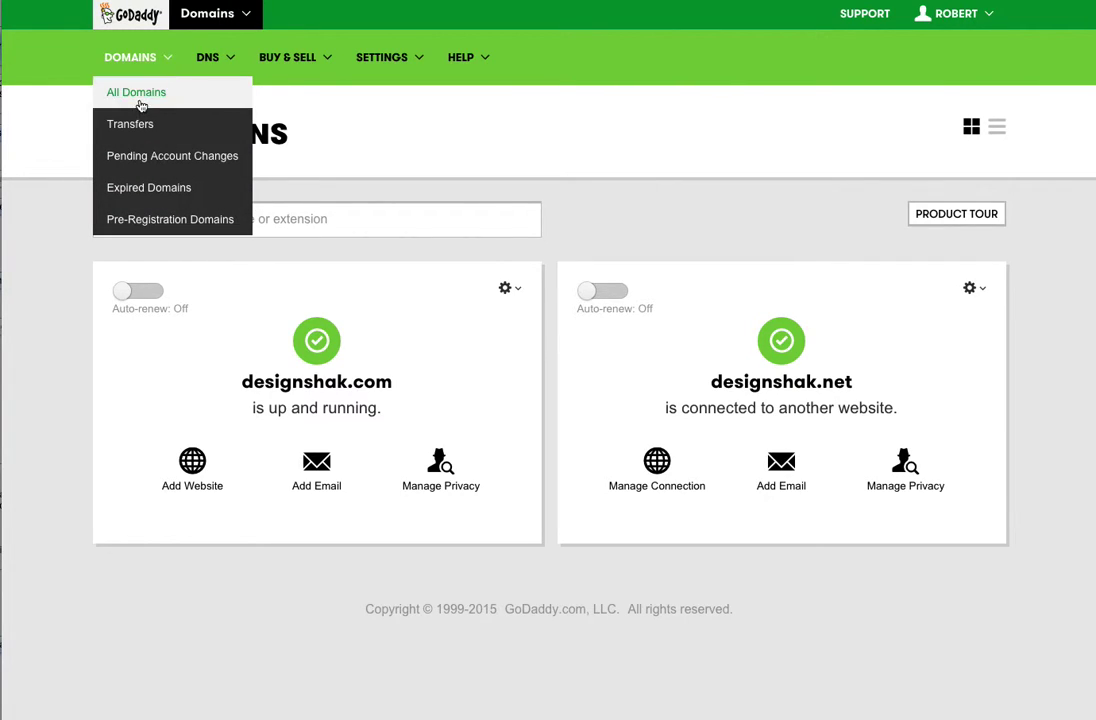
click(141, 100)
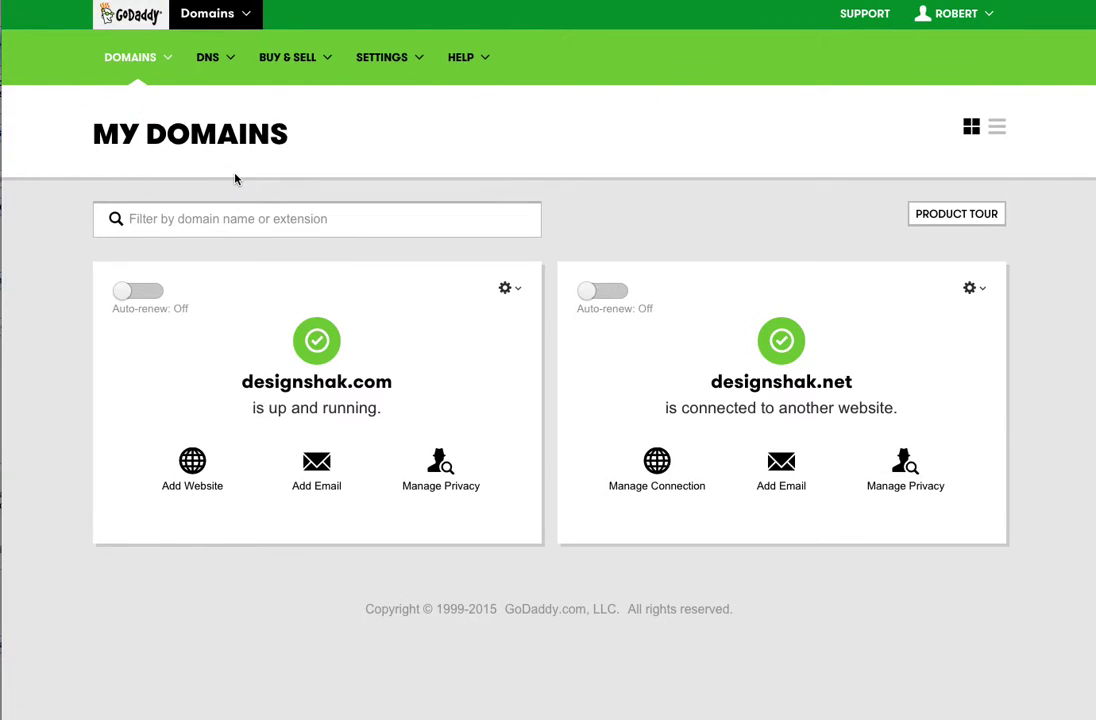
click(508, 290)
Show the domains as a list and open the domain forwarding settings for DESIGNSHAK.NET
click(998, 131)
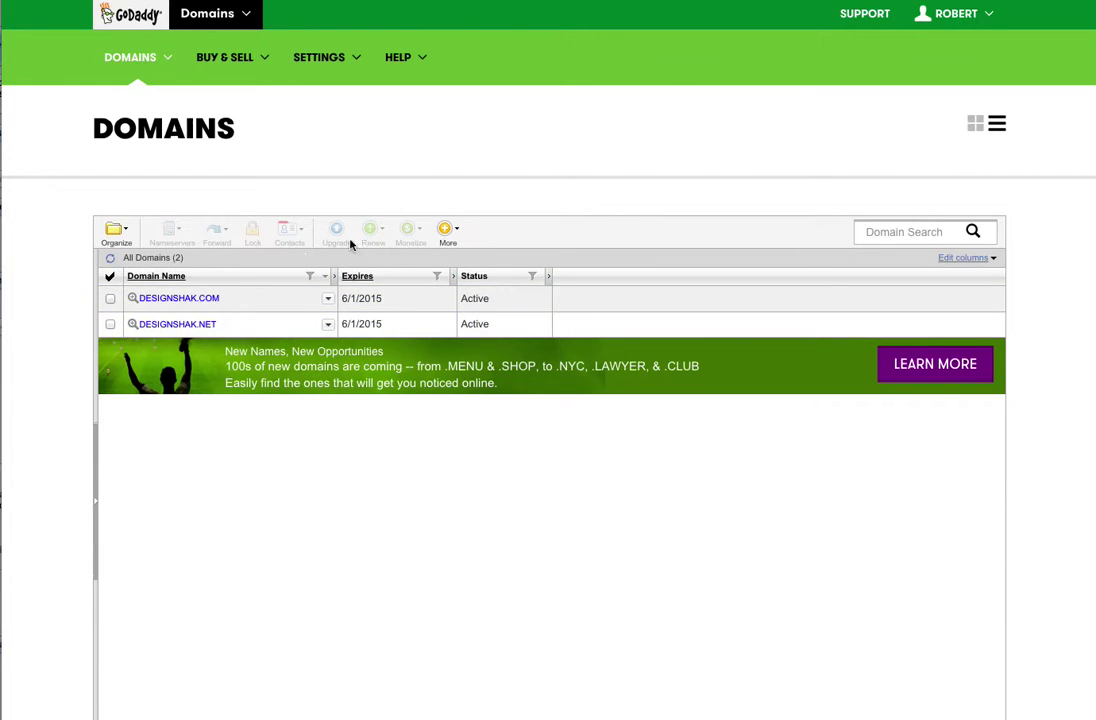
click(110, 324)
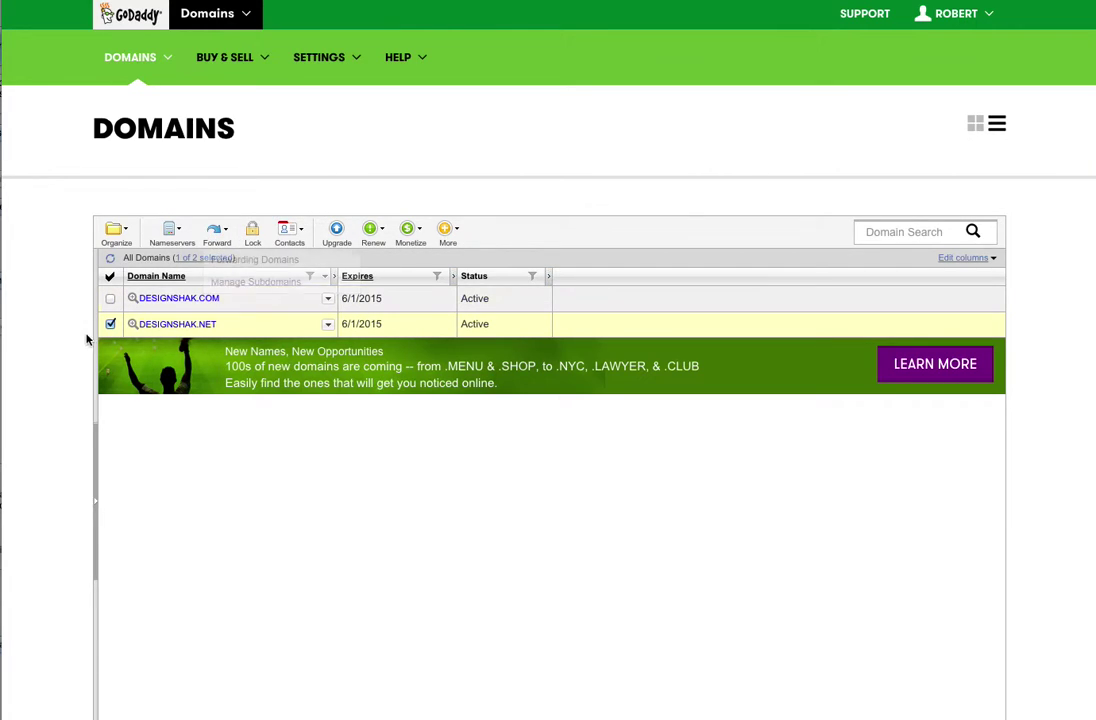
click(228, 231)
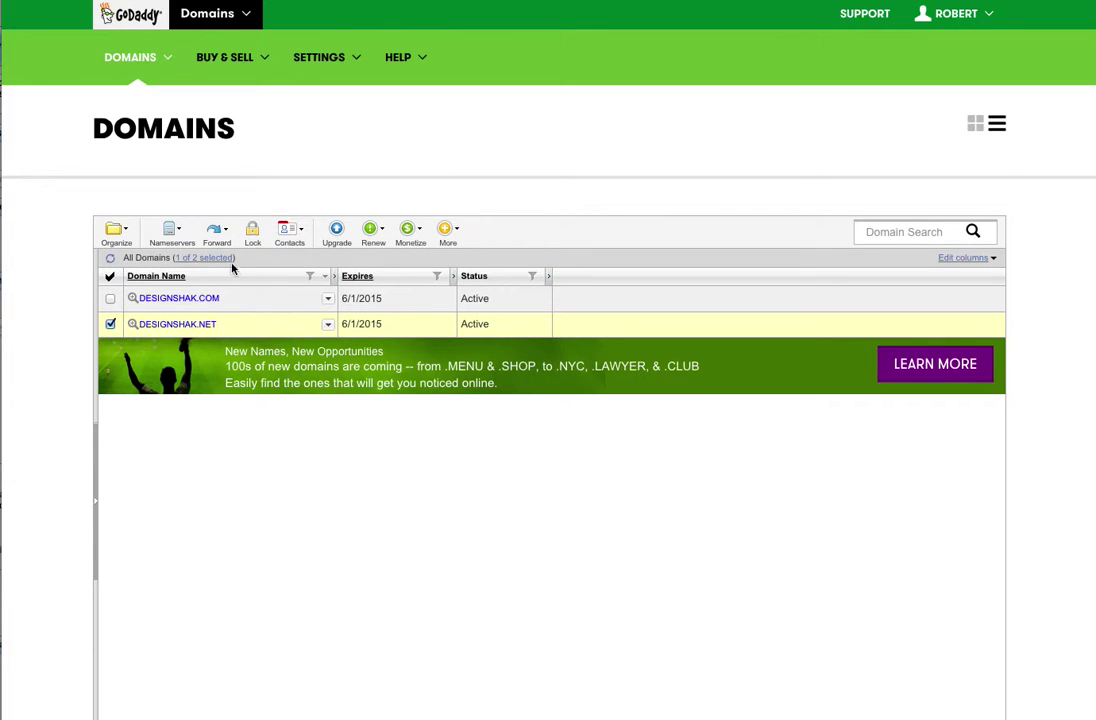
mouse_move(222, 235)
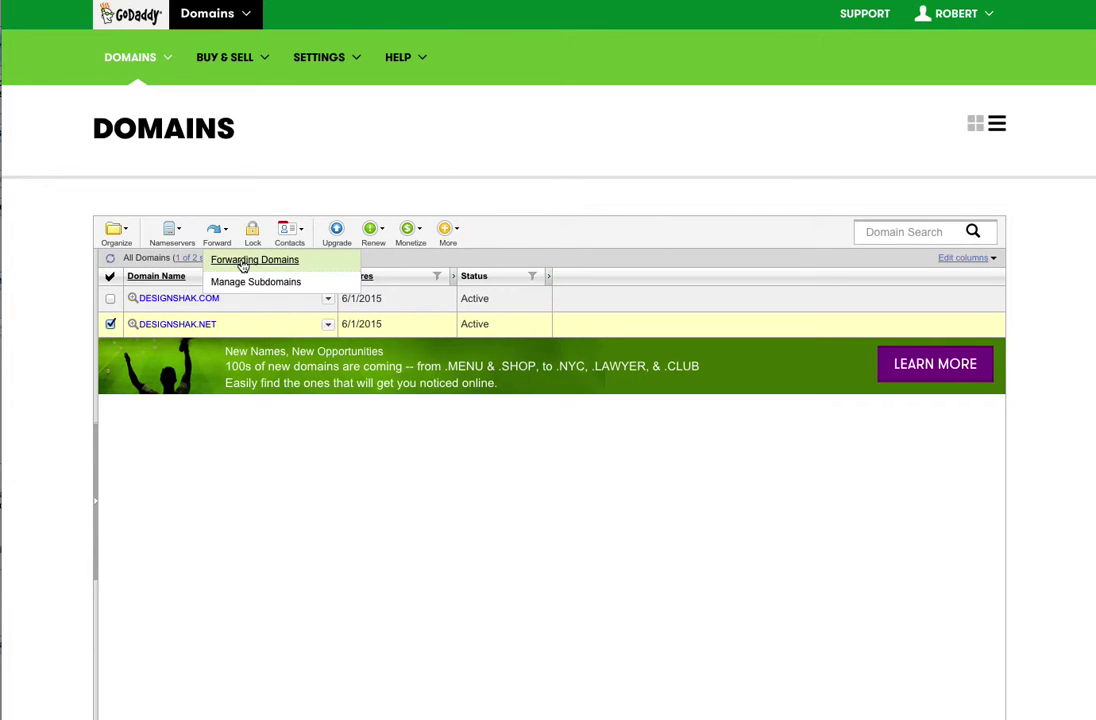
click(242, 262)
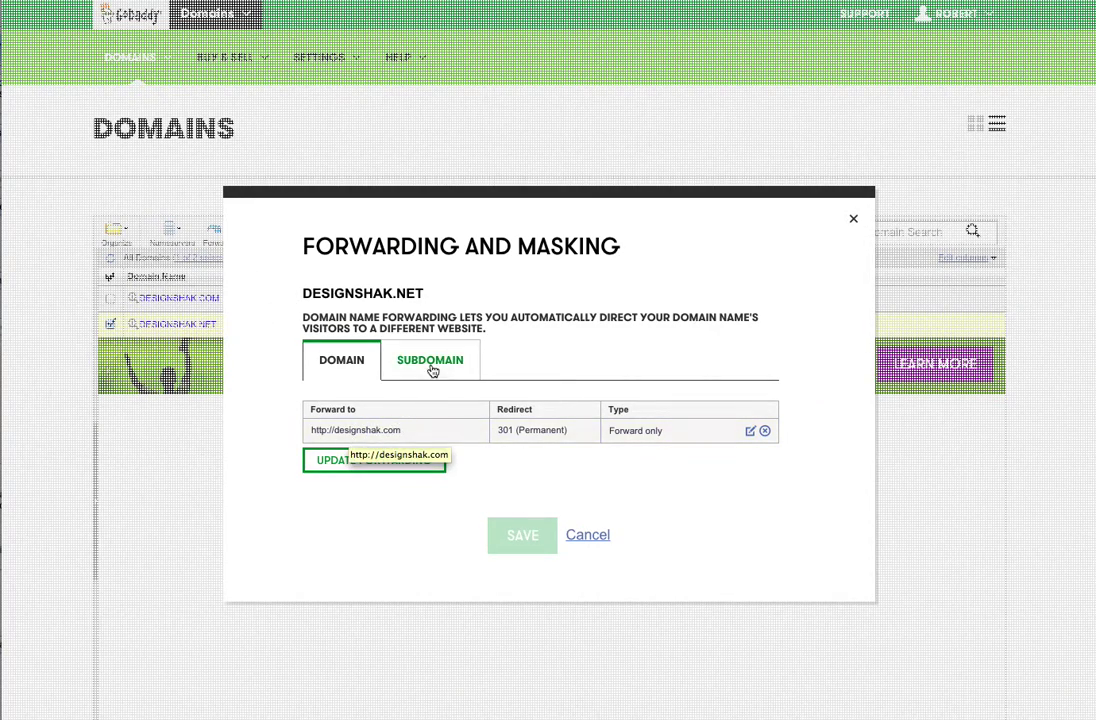
click(765, 432)
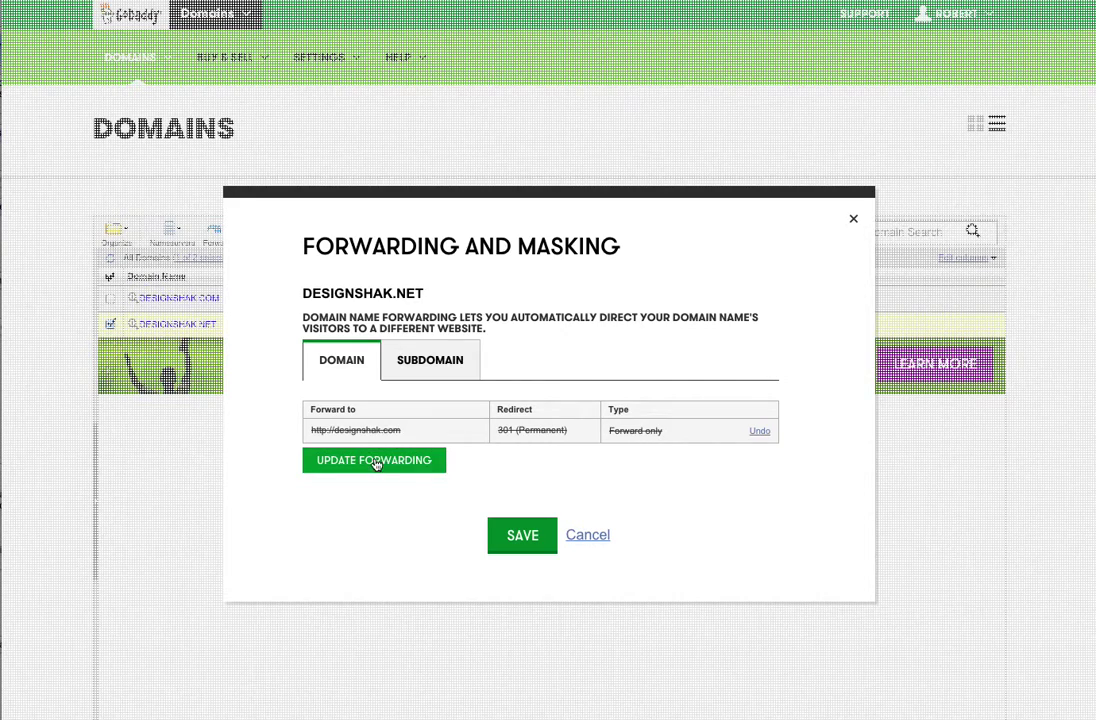
click(759, 431)
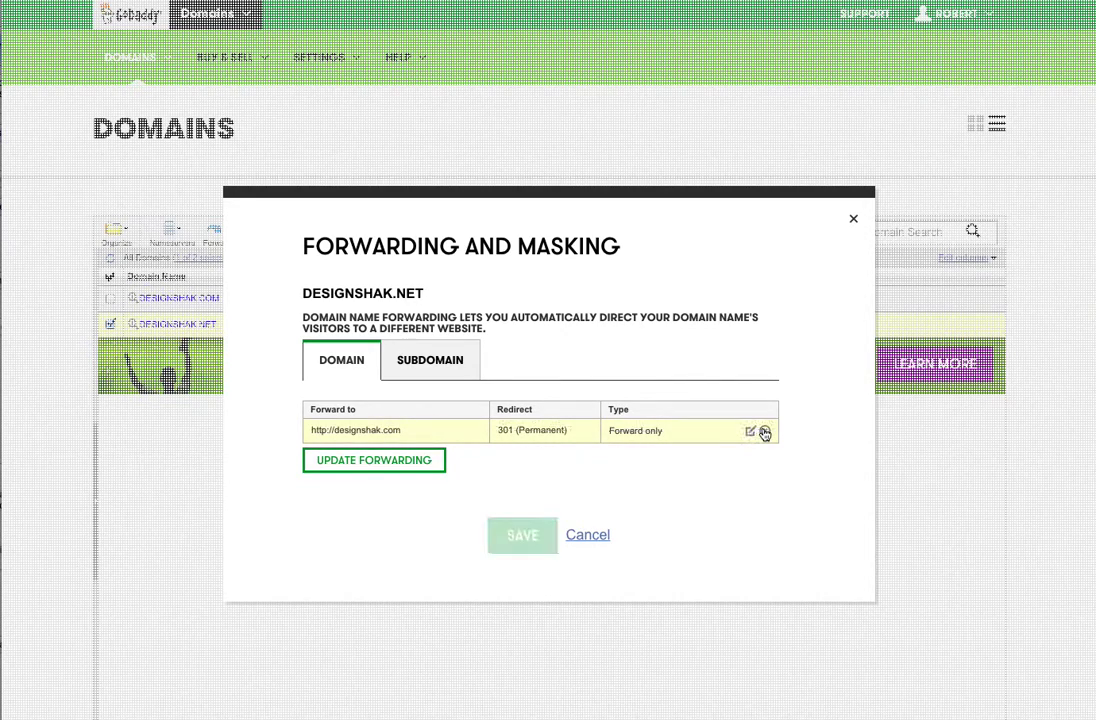
click(764, 431)
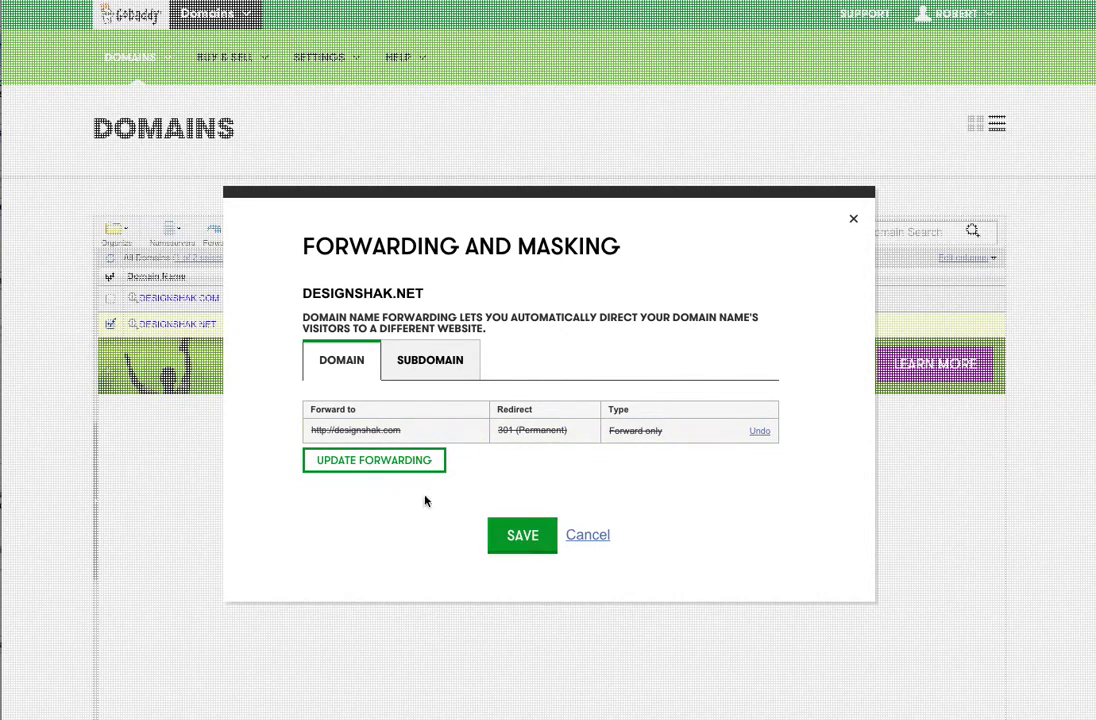
click(404, 473)
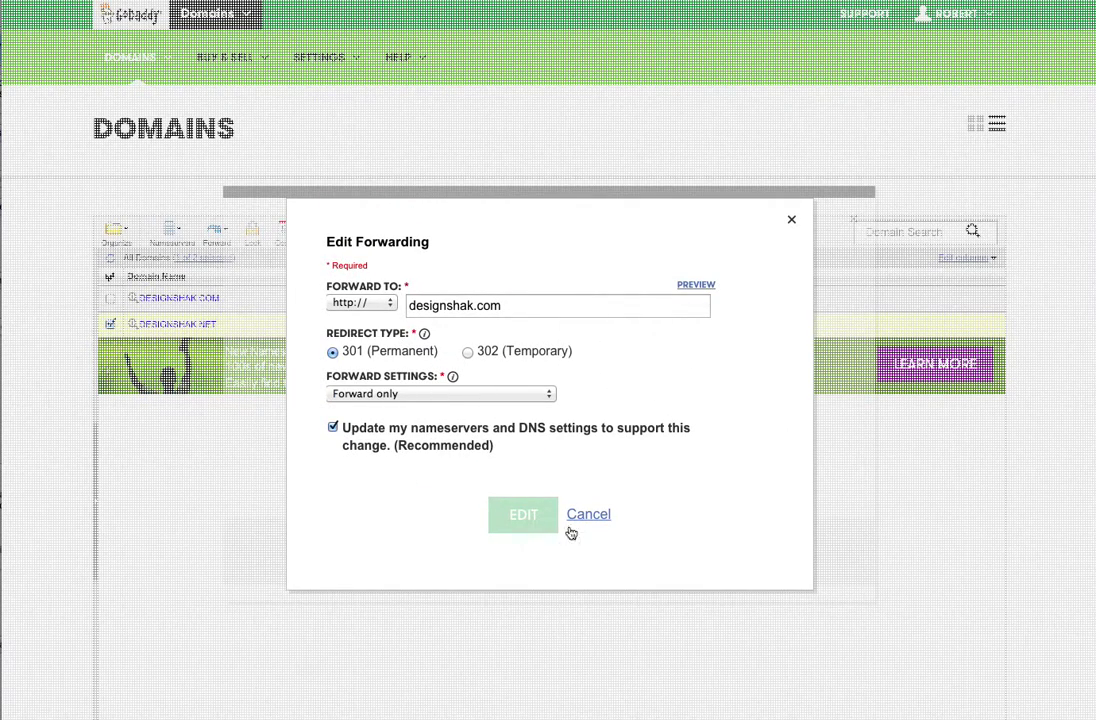
click(792, 220)
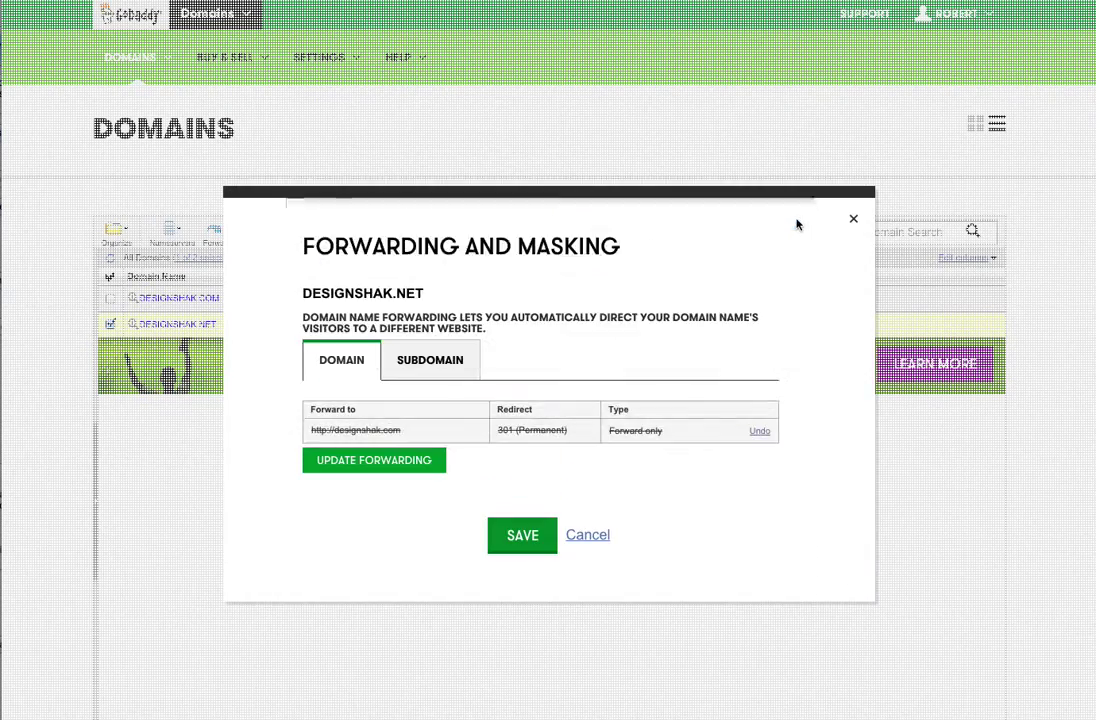
click(533, 540)
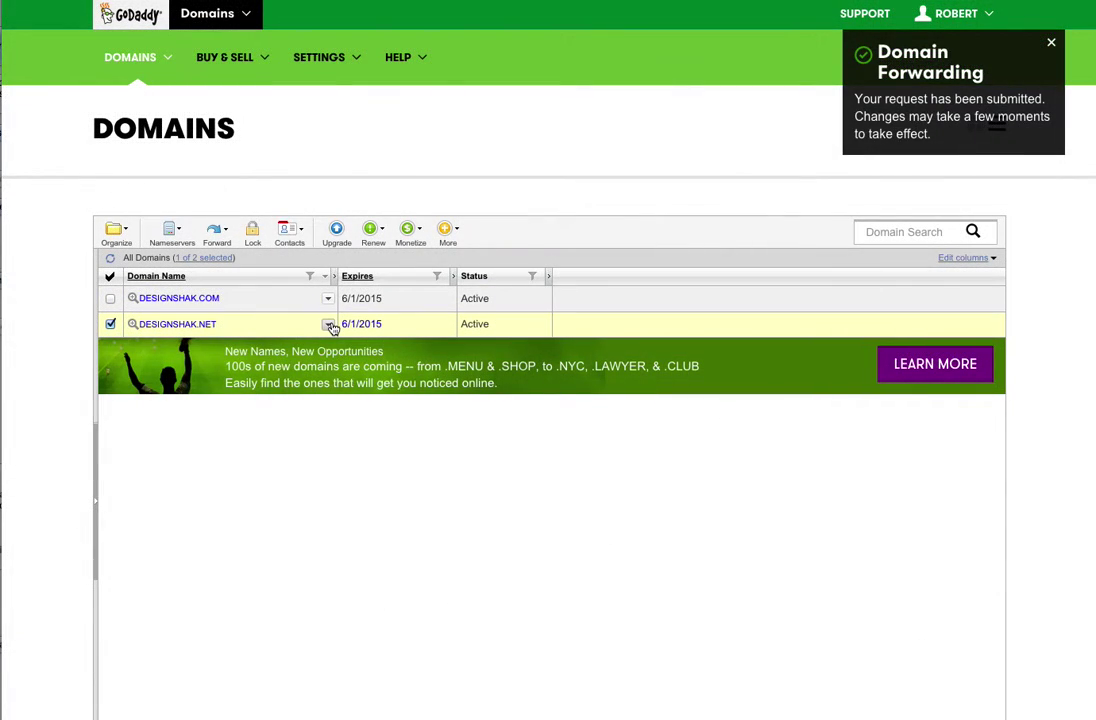
Try to open the forwarding settings of DESIGNSHAK.NET again from the domain's own options
click(329, 325)
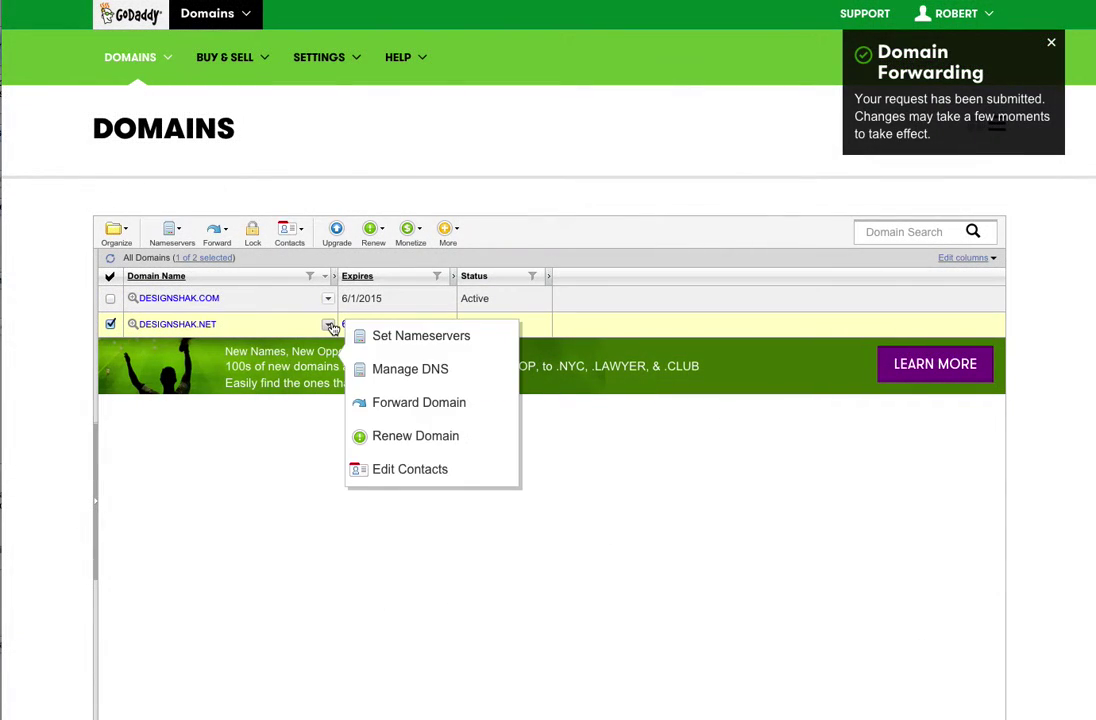
click(410, 402)
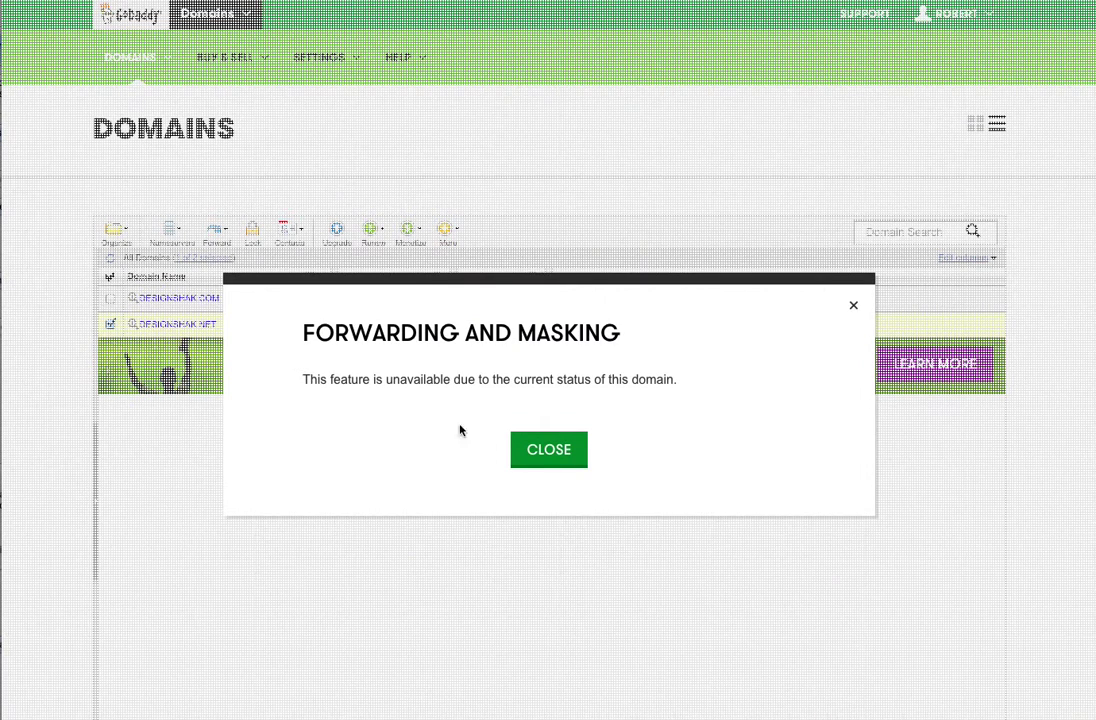
click(548, 452)
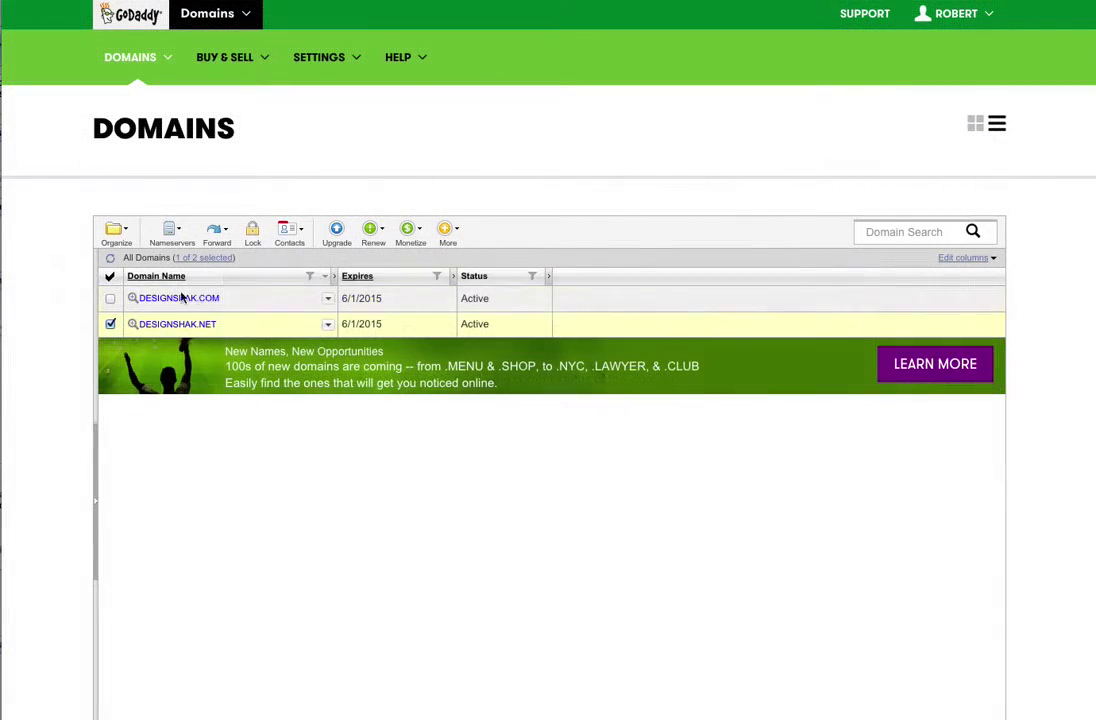
Examine the forwarding entry of DESIGNSHAK.NET and its redirect type and forward settings, and close without editing
click(222, 234)
click(237, 262)
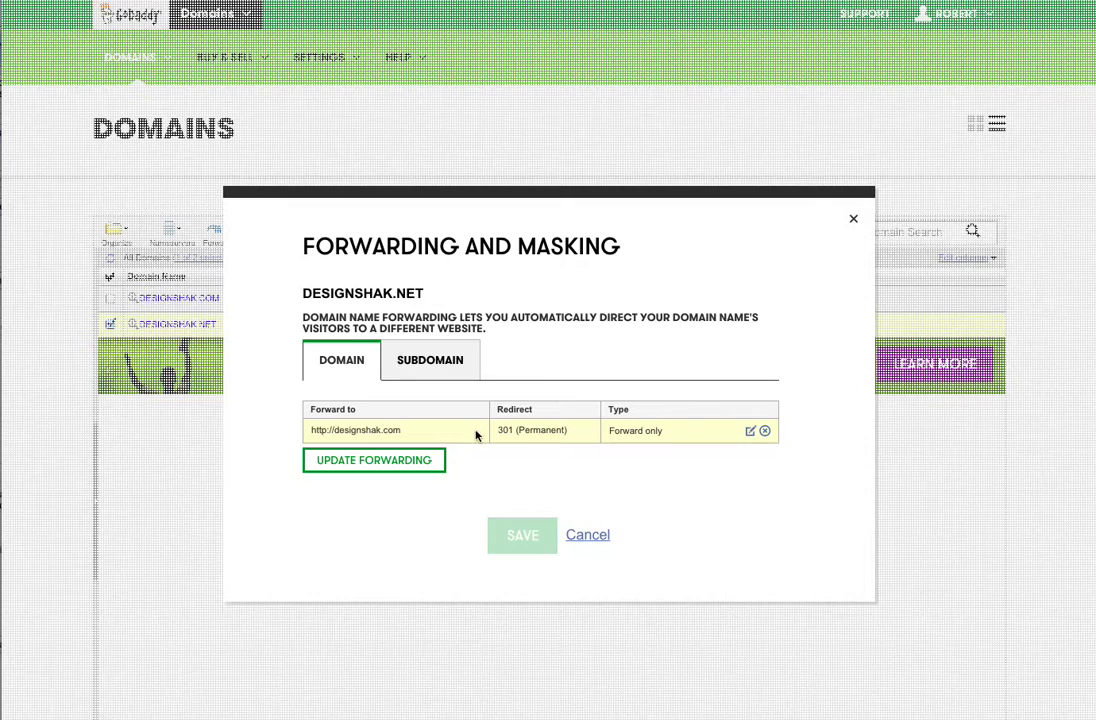
click(751, 433)
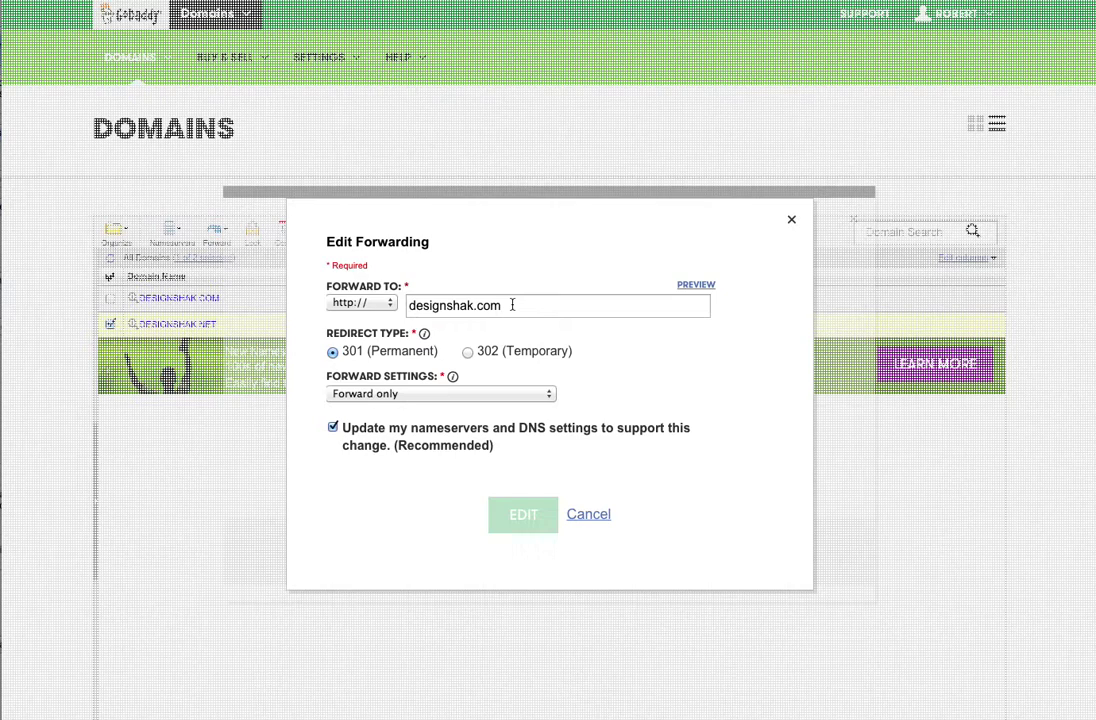
click(791, 222)
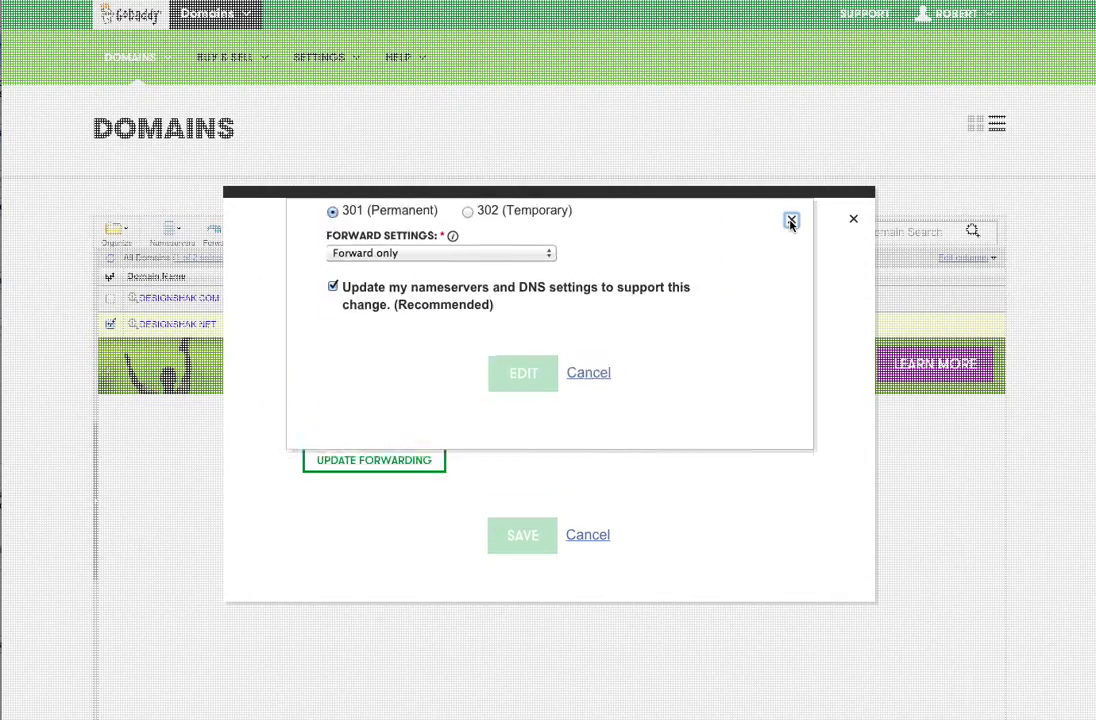
click(856, 221)
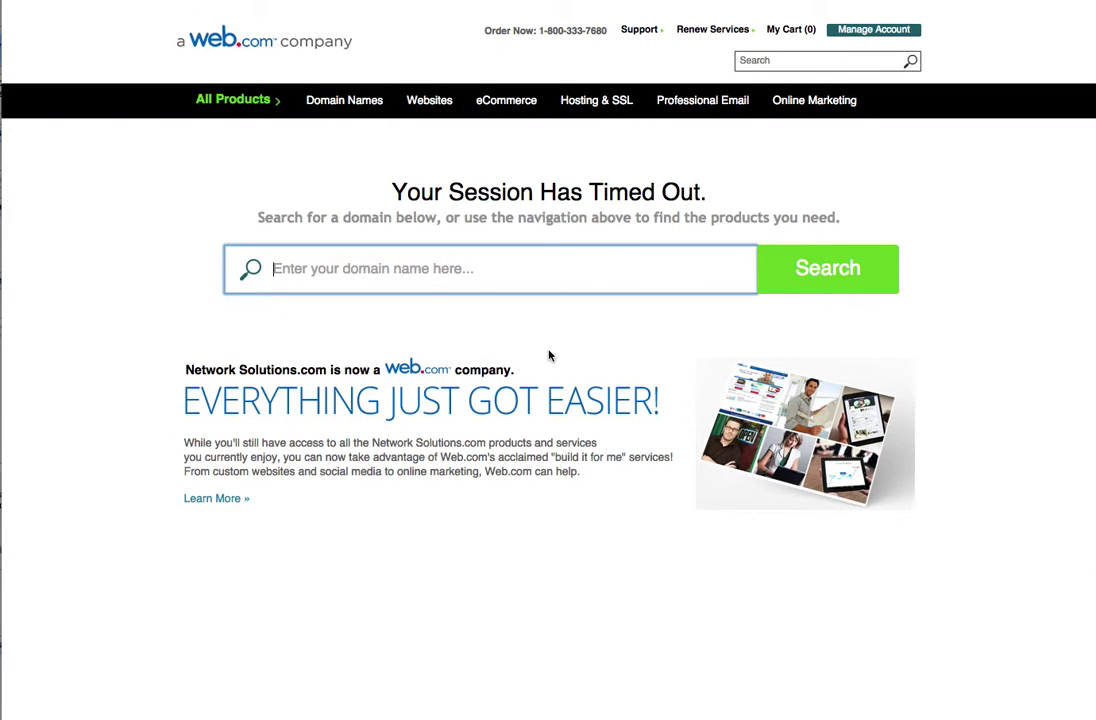
Switch to Network Solutions and log into Account Manager with the stored user ID and account password, managing all services
scroll(555, 350, down, 3)
scroll(555, 352, down, 5)
scroll(555, 352, up, 8)
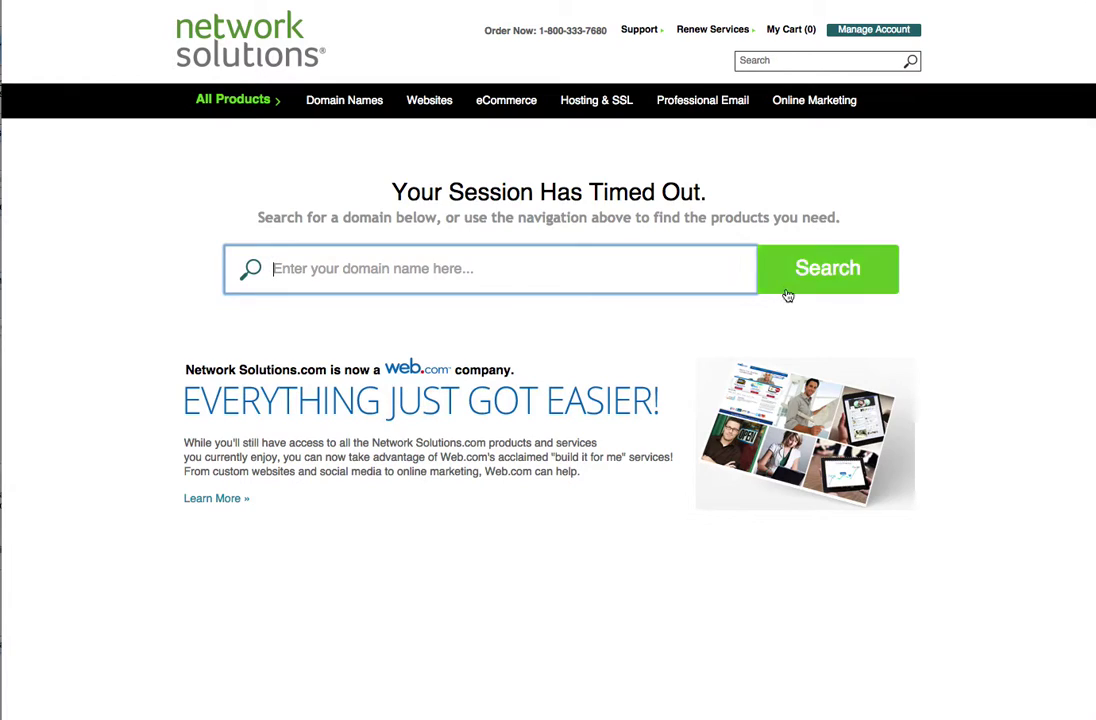
click(862, 34)
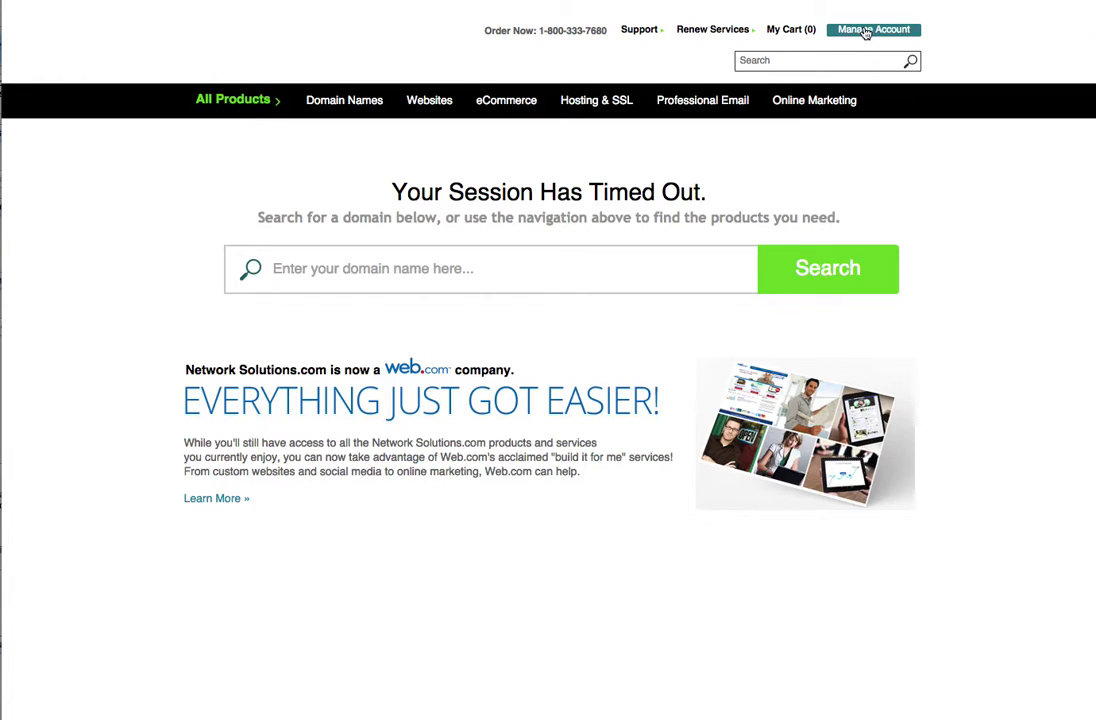
click(866, 31)
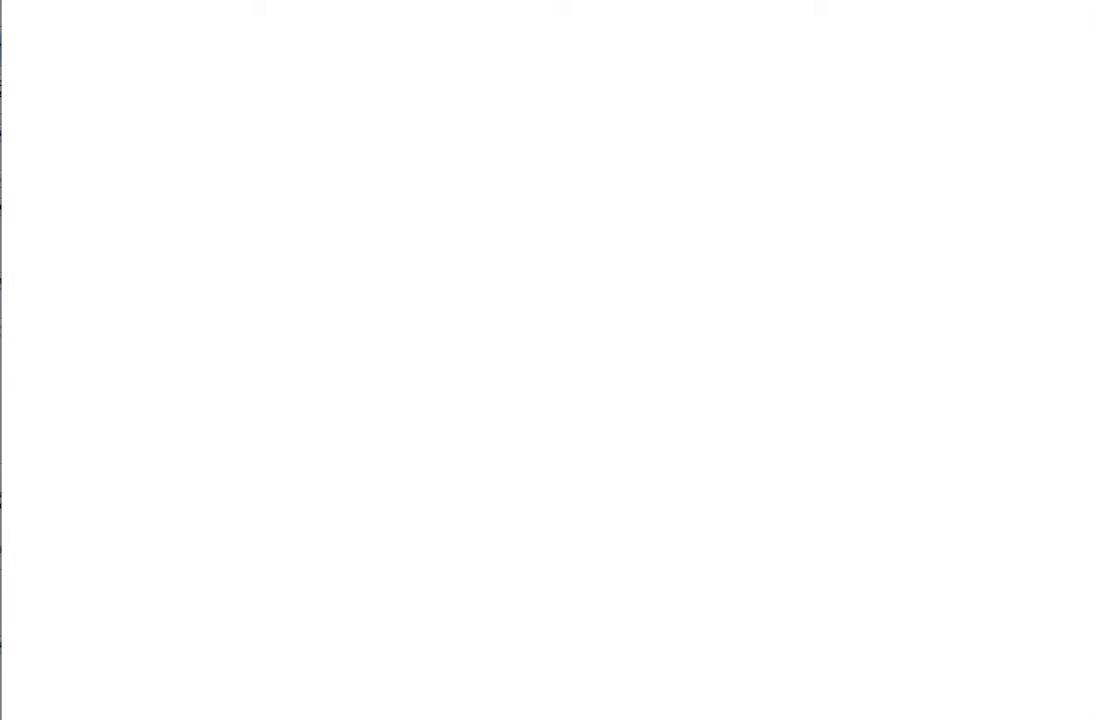
click(473, 311)
click(353, 387)
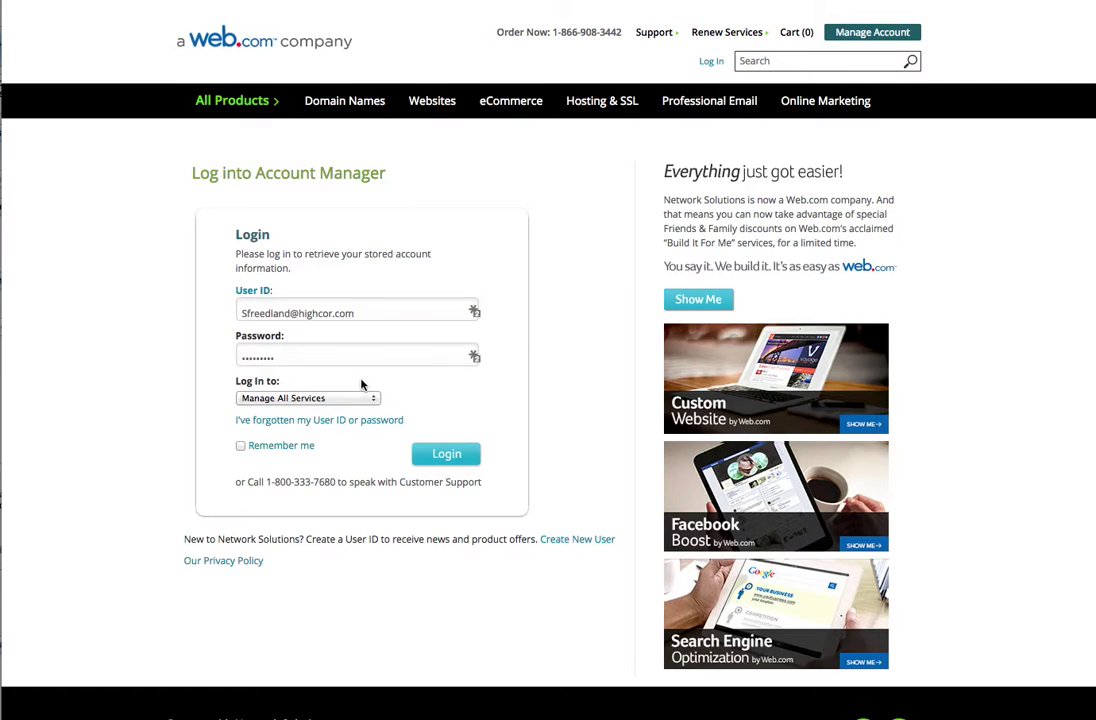
click(440, 455)
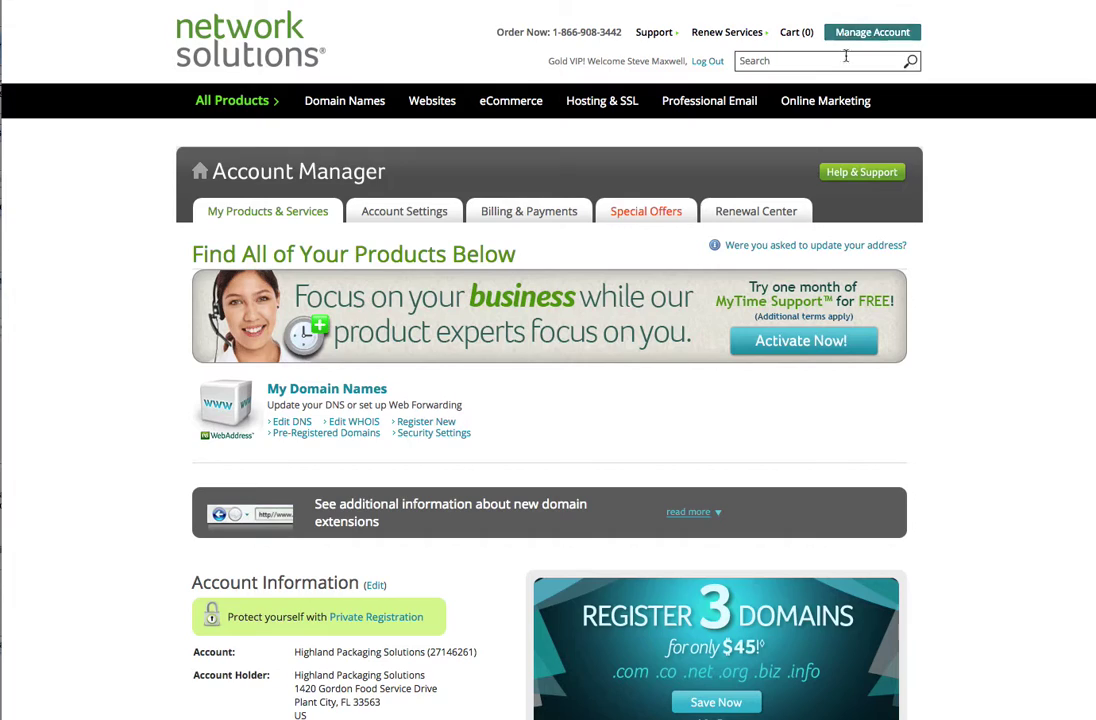
click(864, 29)
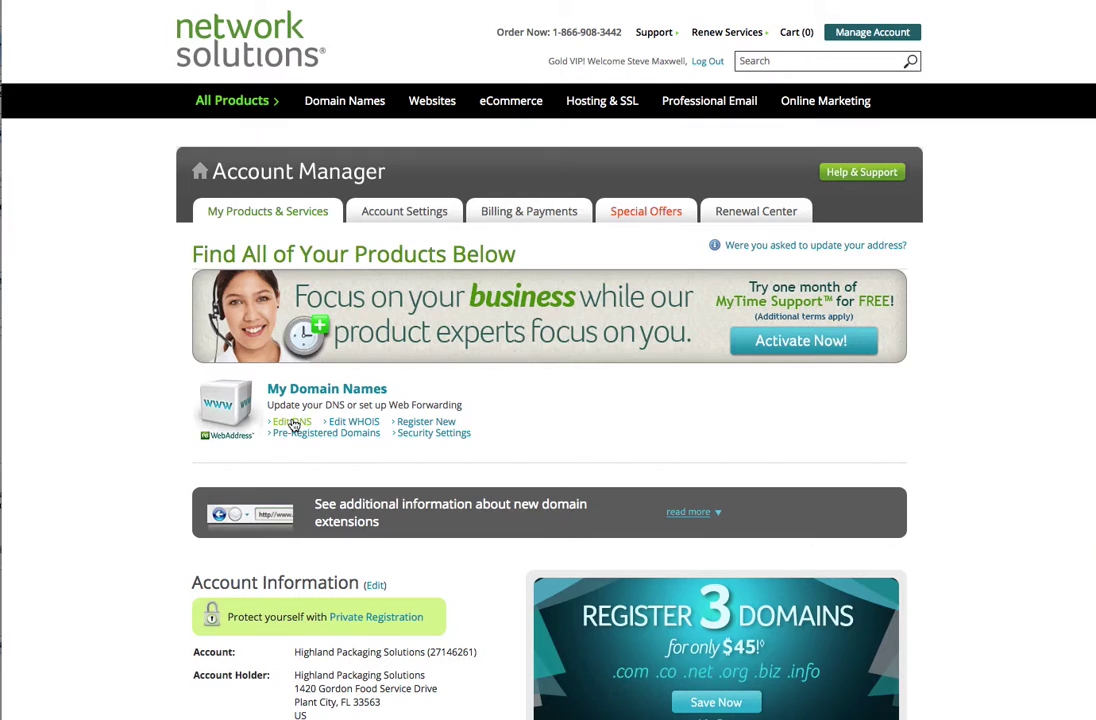
Open the list of domains for DNS editing and choose highcorp.com as the domain to edit
click(292, 422)
scroll(447, 393, down, 3)
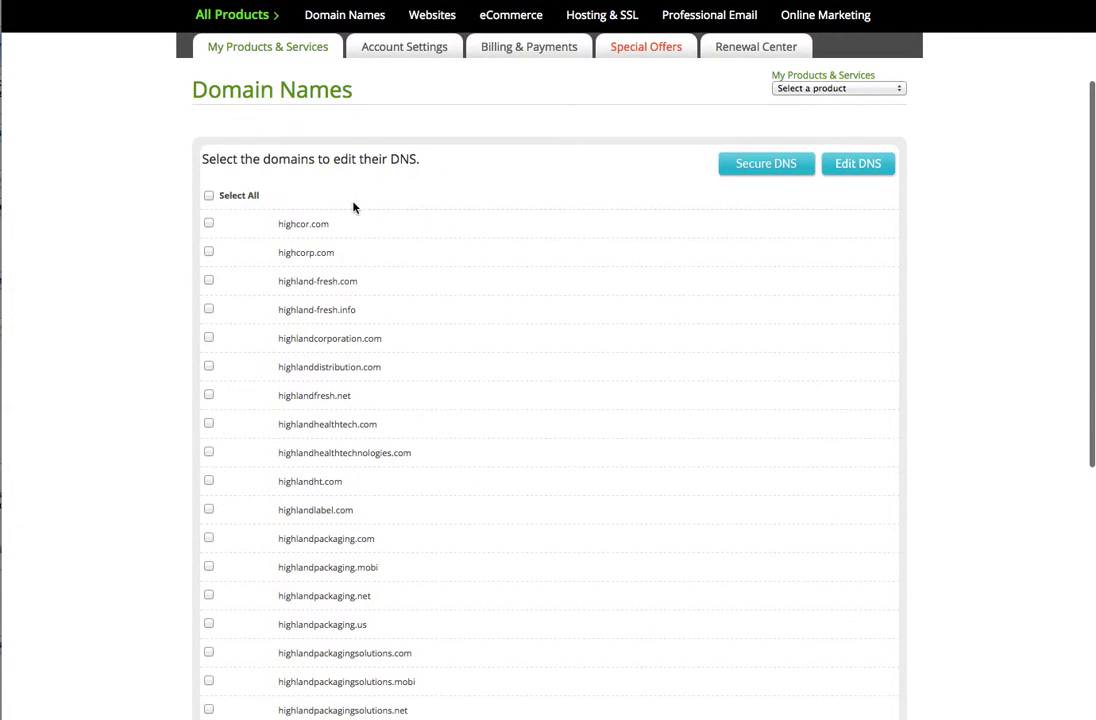
scroll(224, 245, down, 5)
scroll(225, 246, up, 3)
scroll(224, 245, up, 1)
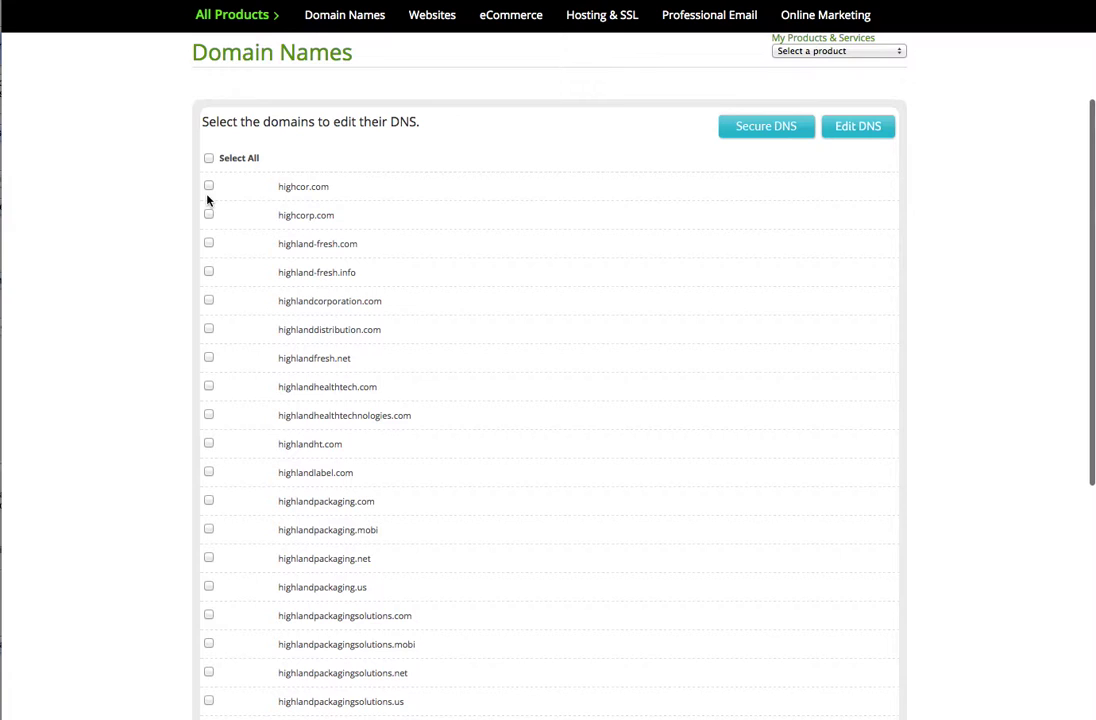
scroll(690, 230, up, 1)
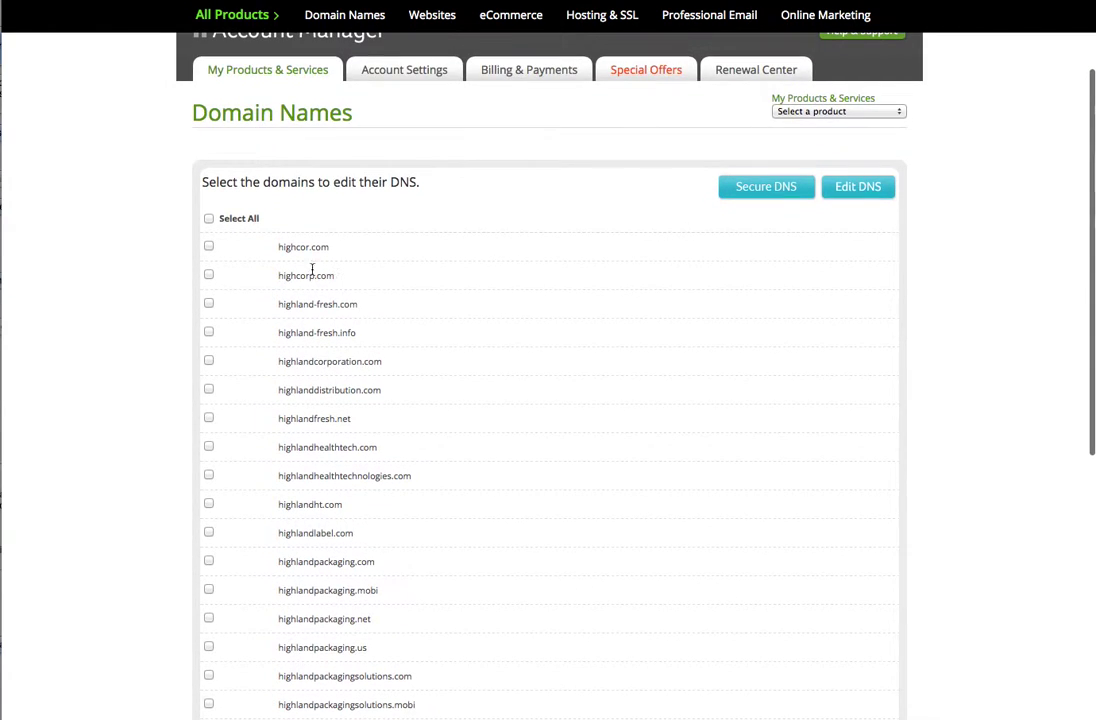
click(209, 275)
click(854, 186)
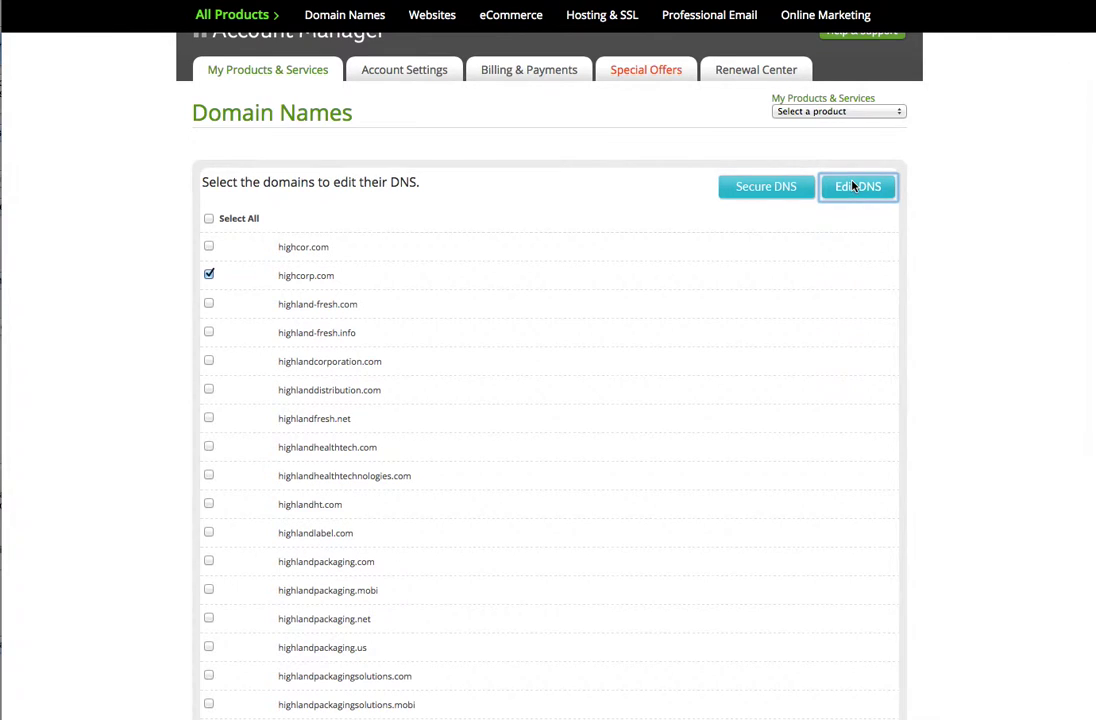
Examine the options for moving name servers of highcorp.com and try to open its advanced DNS records
scroll(395, 320, down, 5)
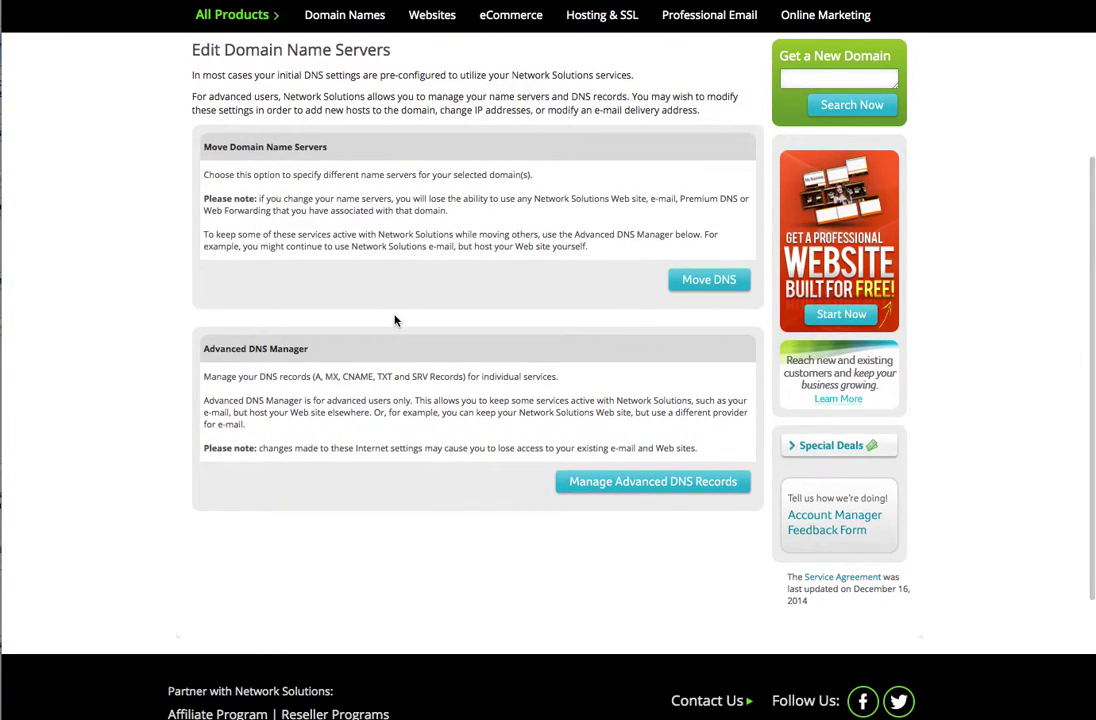
scroll(395, 320, up, 3)
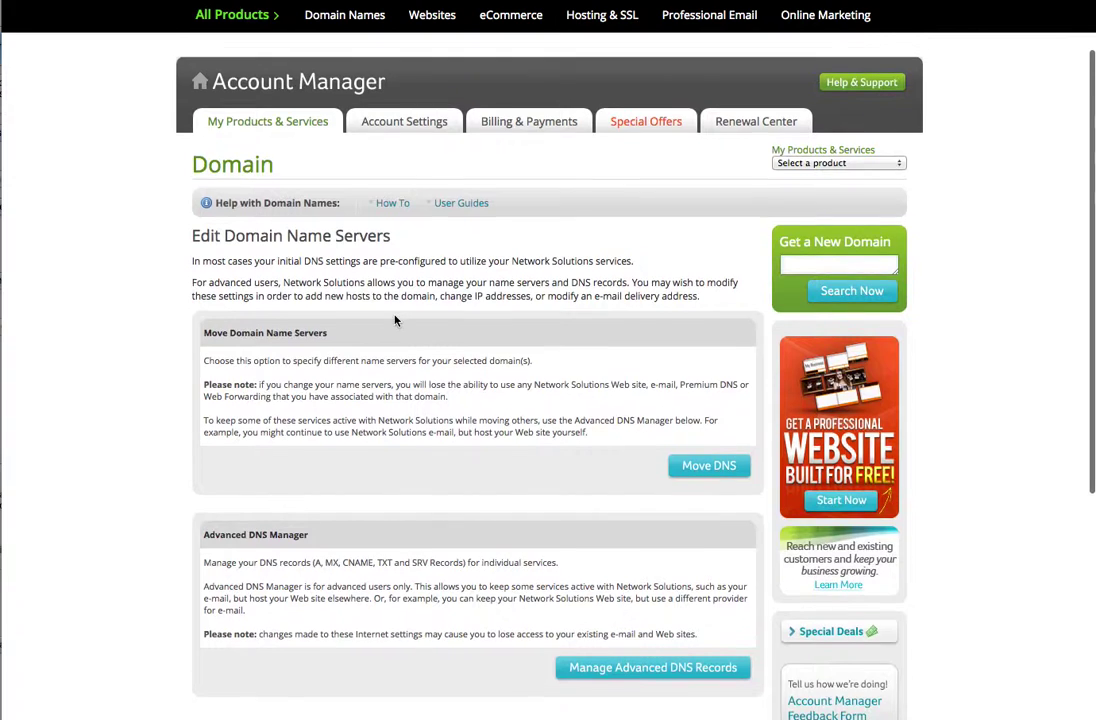
click(652, 668)
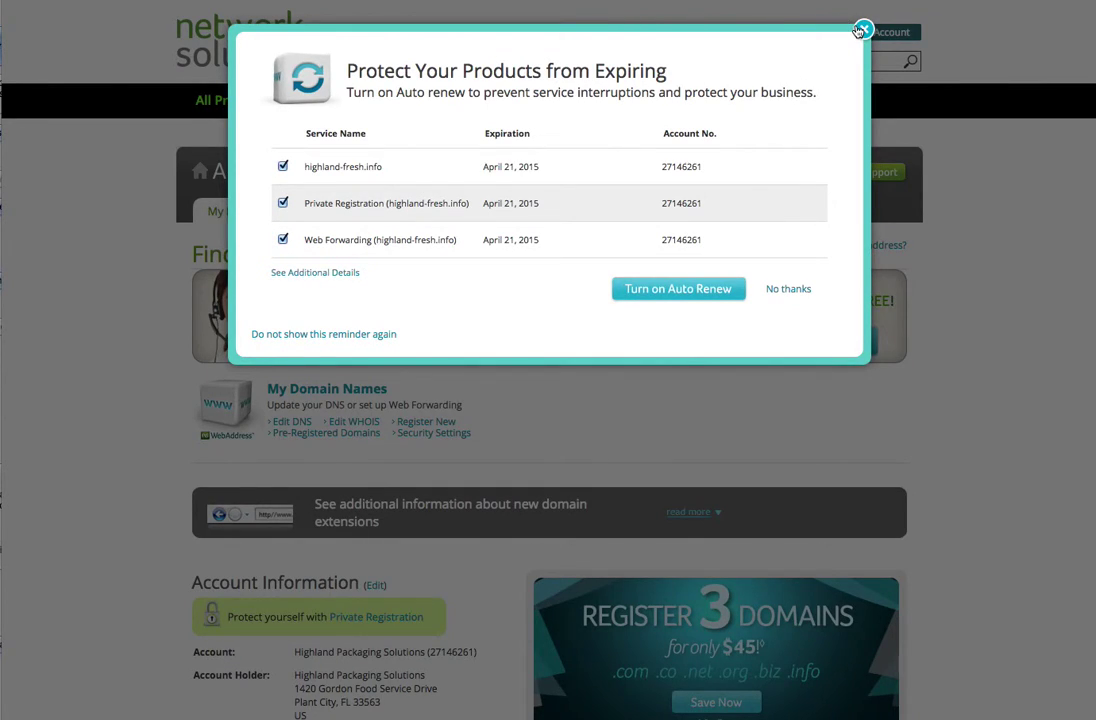
Dismiss the auto-renew reminder and open the management page of highcorp.com from the My Domain Names list
click(860, 29)
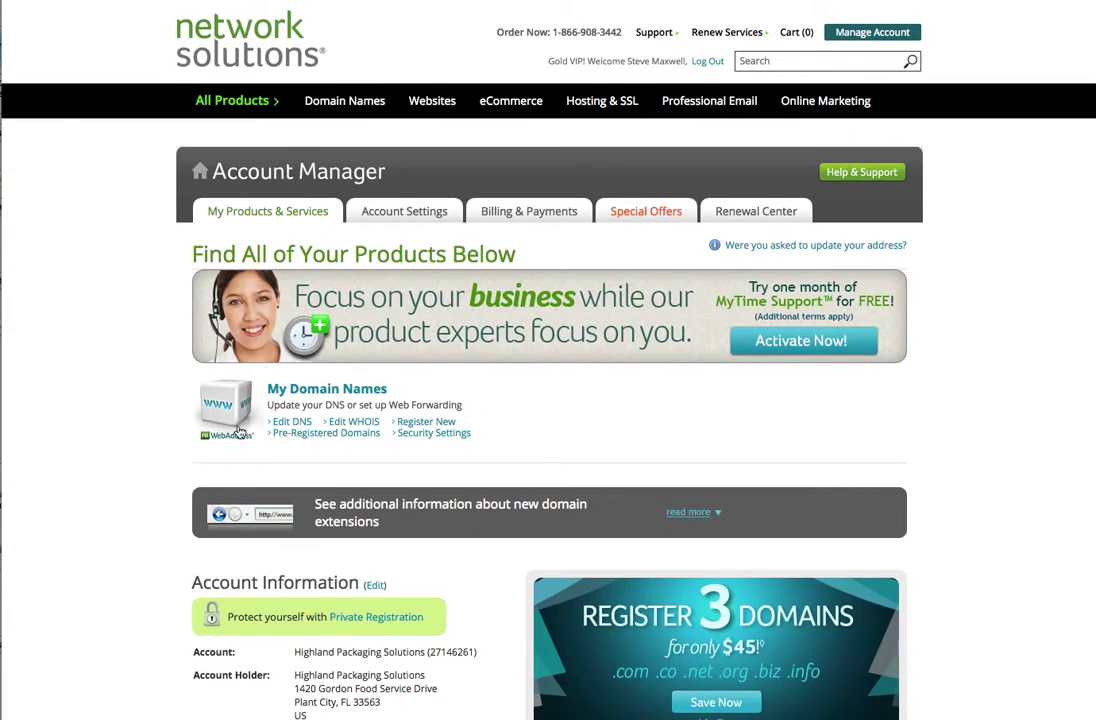
click(320, 392)
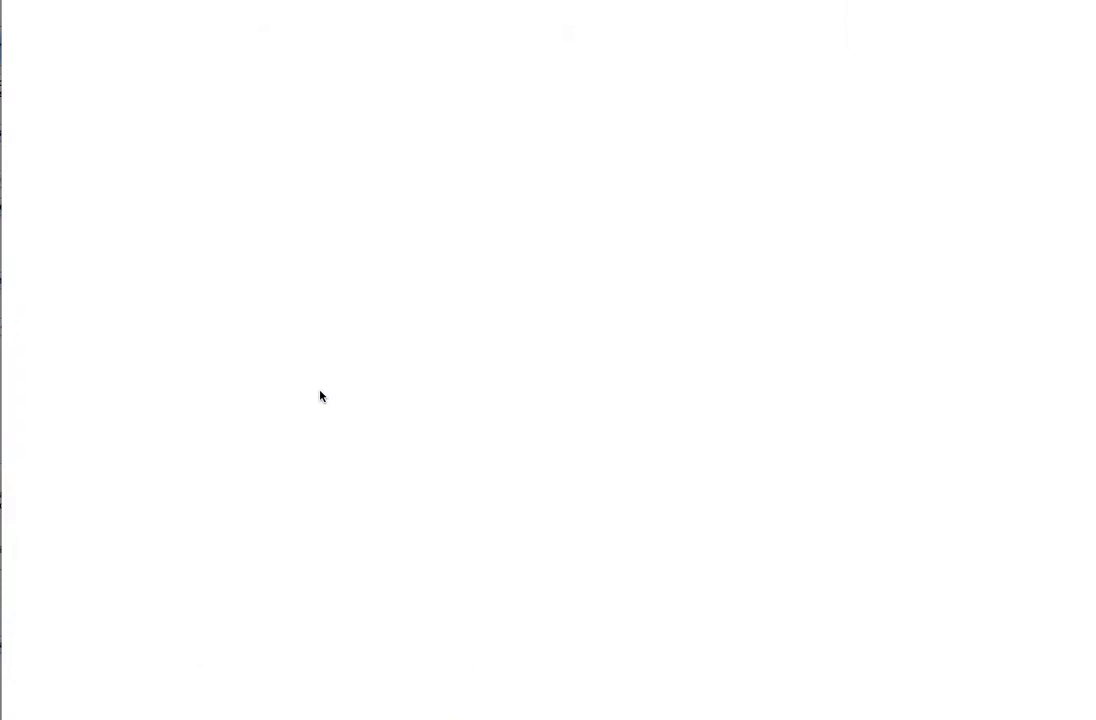
scroll(531, 358, down, 2)
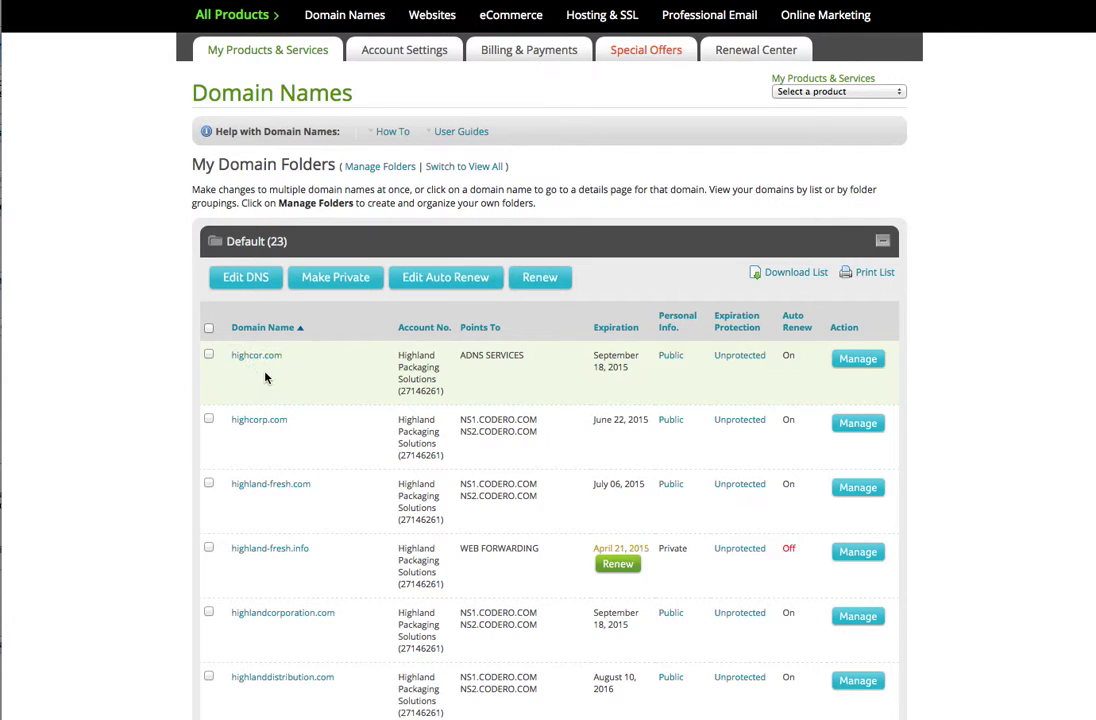
scroll(262, 343, down, 3)
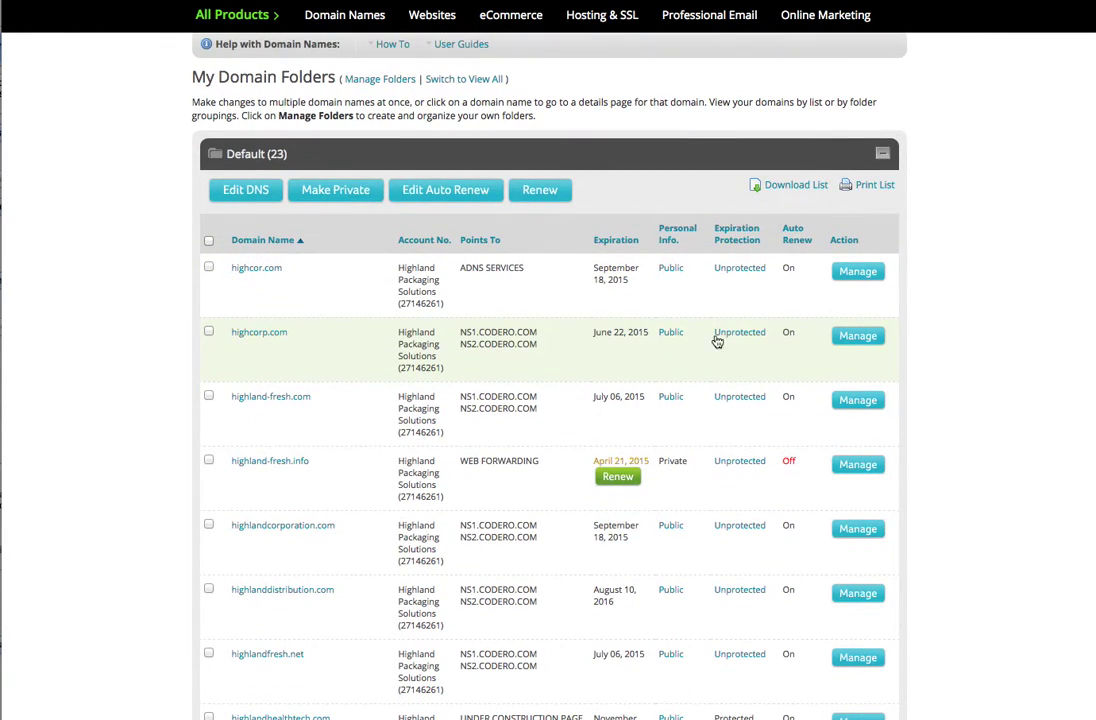
click(858, 336)
scroll(543, 489, down, 3)
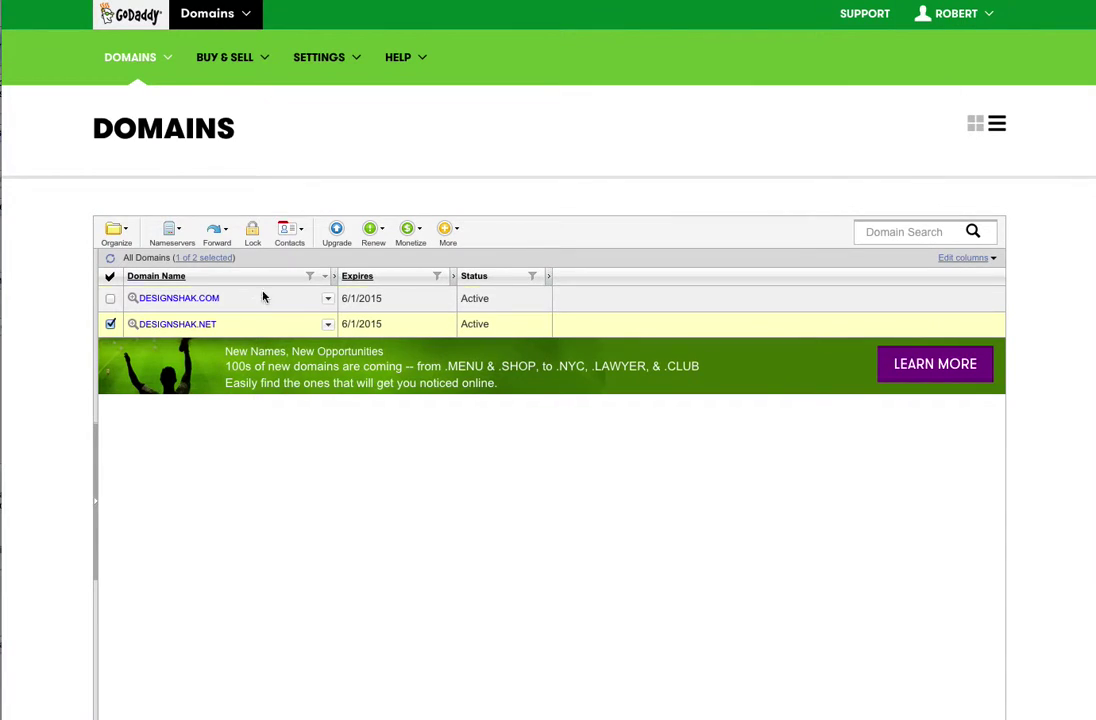
Examine where highcorp.com points and the form for specifying its name servers, and go back without entering anything
mouse_move(262, 62)
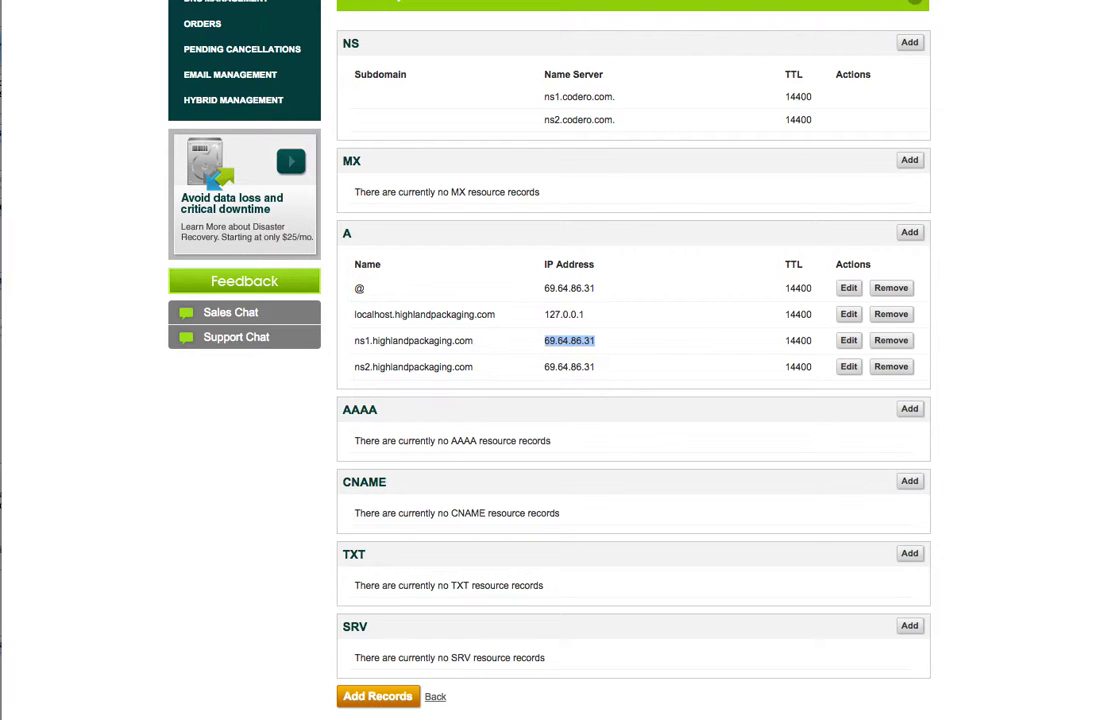
scroll(575, 120, up, 3)
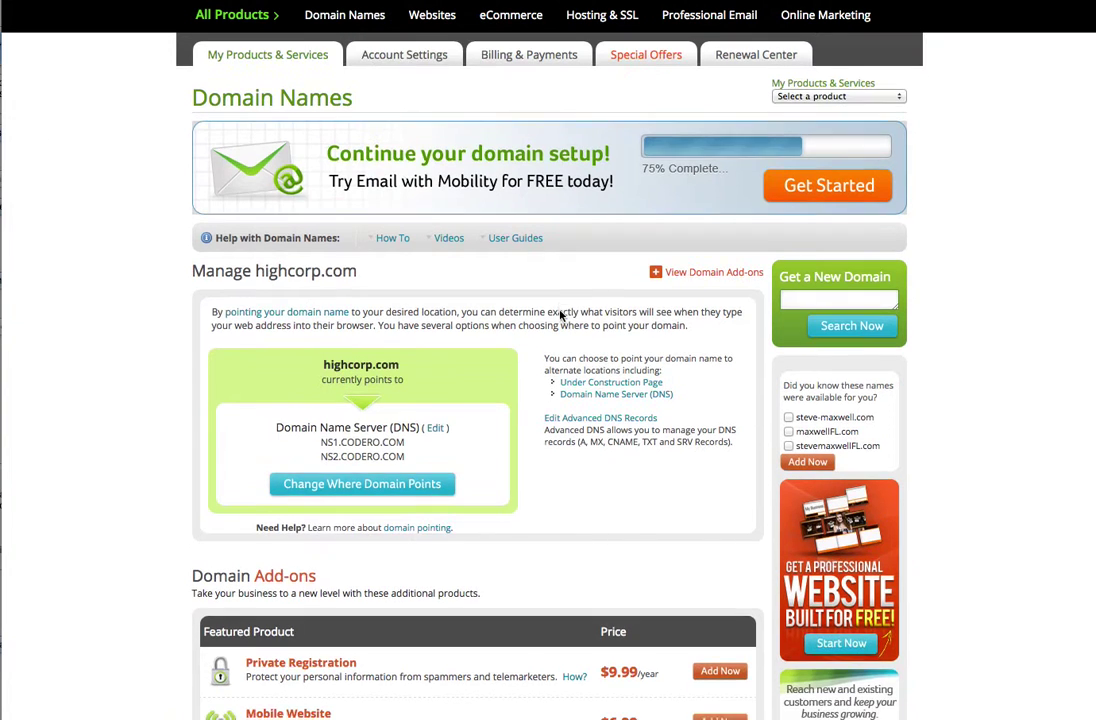
scroll(365, 340, down, 2)
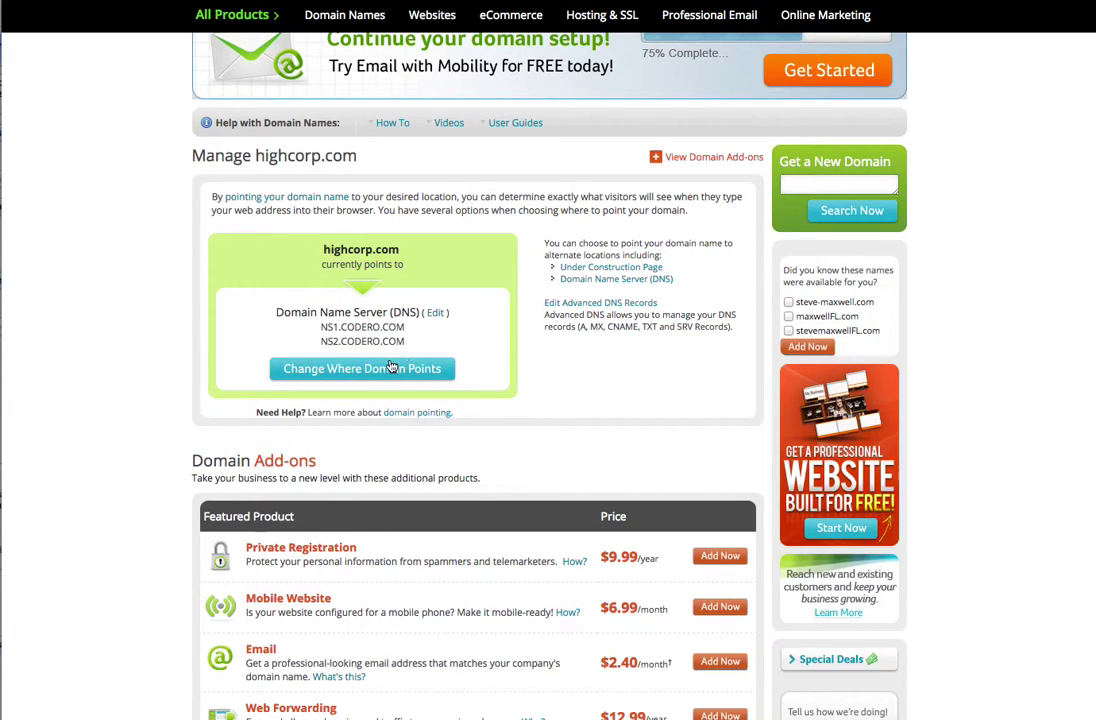
click(436, 315)
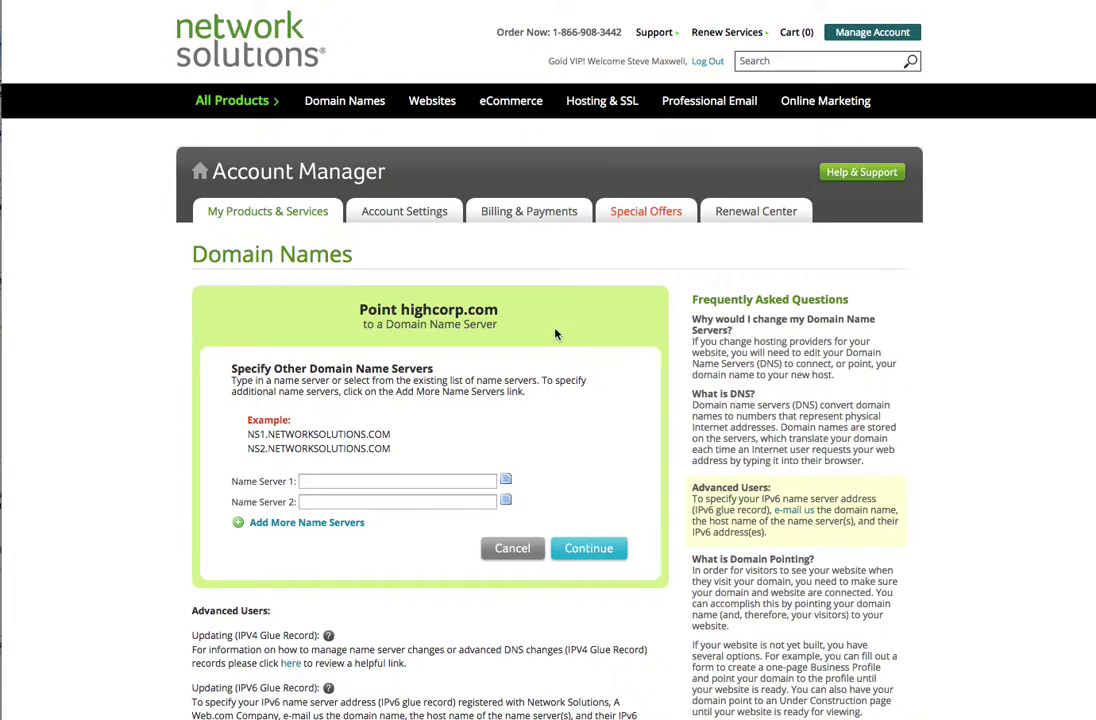
scroll(557, 330, down, 4)
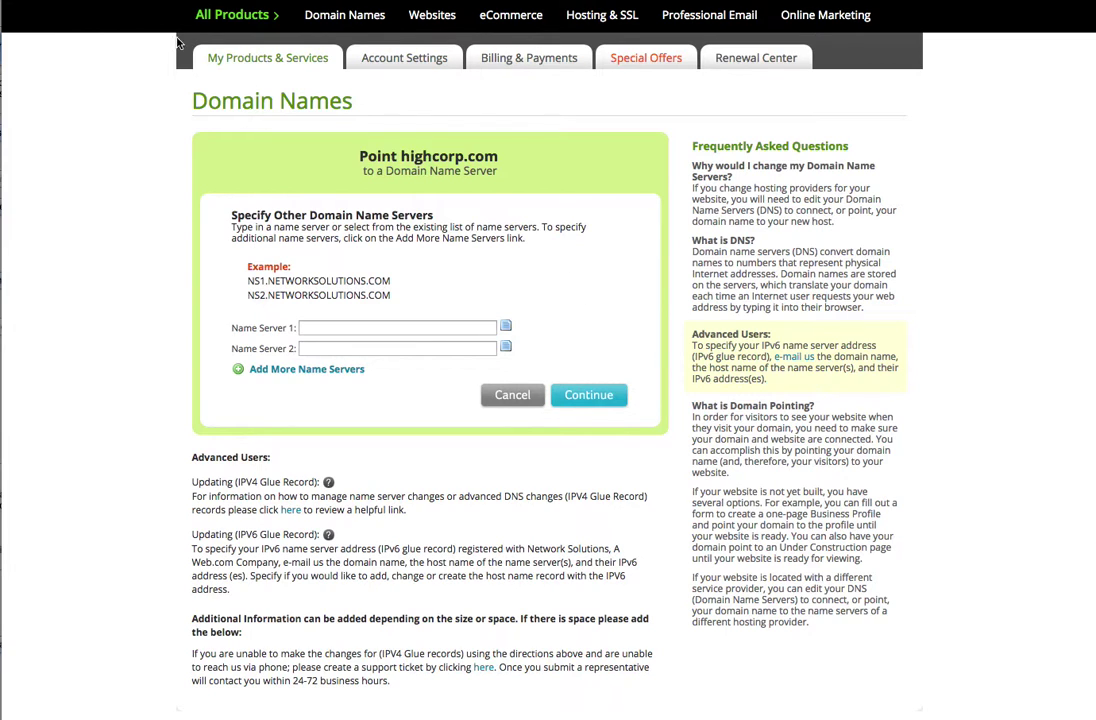
key(alt+Left)
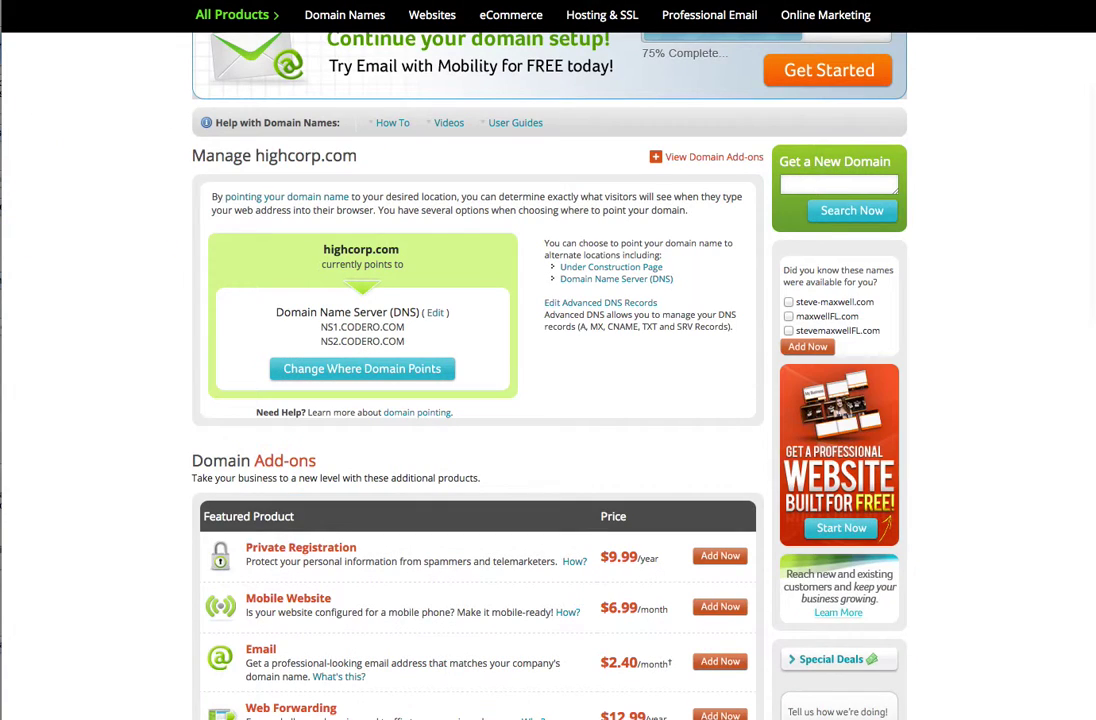
key(alt+Left)
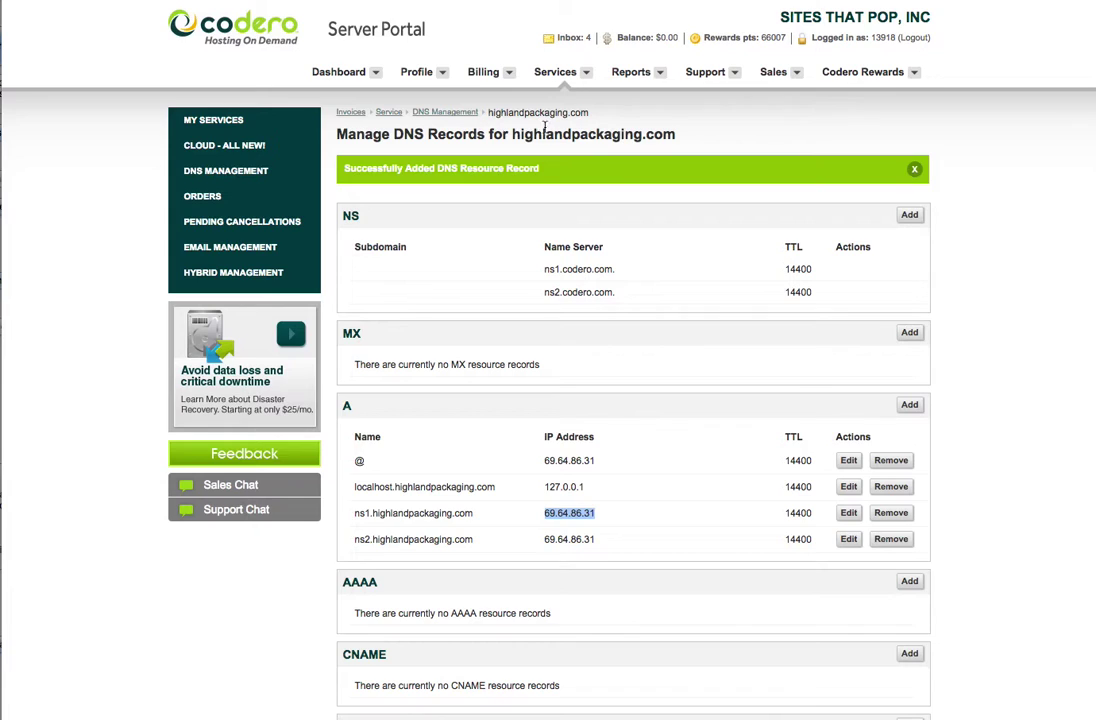
Switch to the Codero Server Portal and examine the NS, MX, A, CNAME, TXT and SRV record sections of highlandpackaging.com
scroll(776, 155, up, 3)
scroll(635, 435, down, 2)
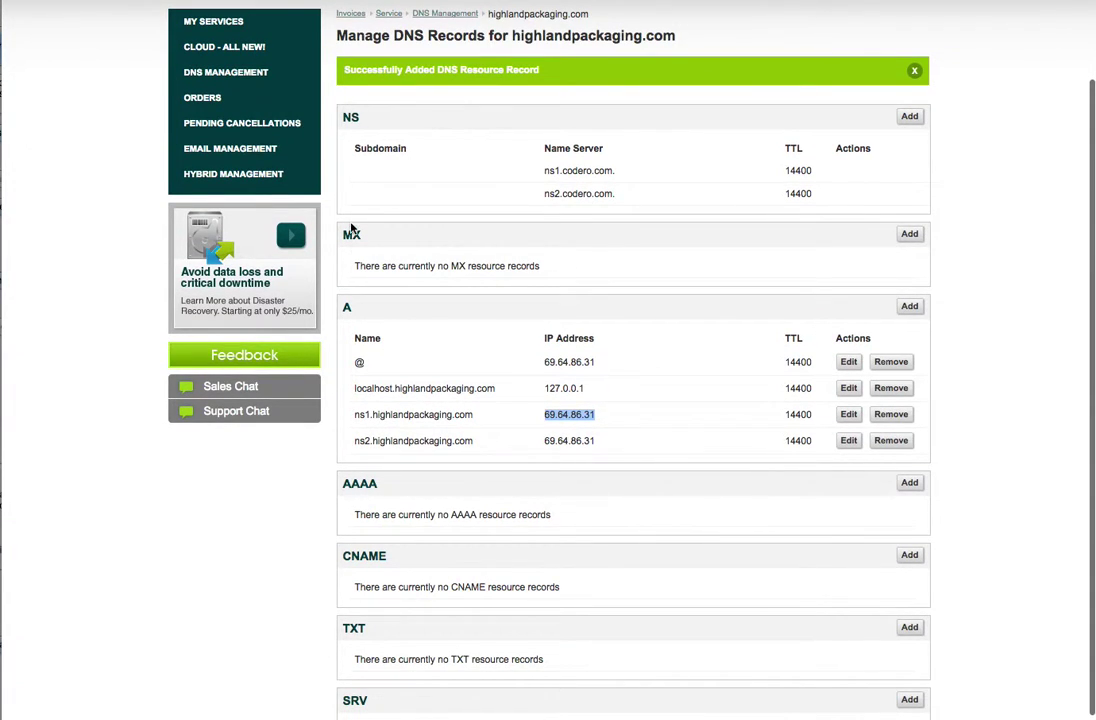
scroll(389, 497, down, 2)
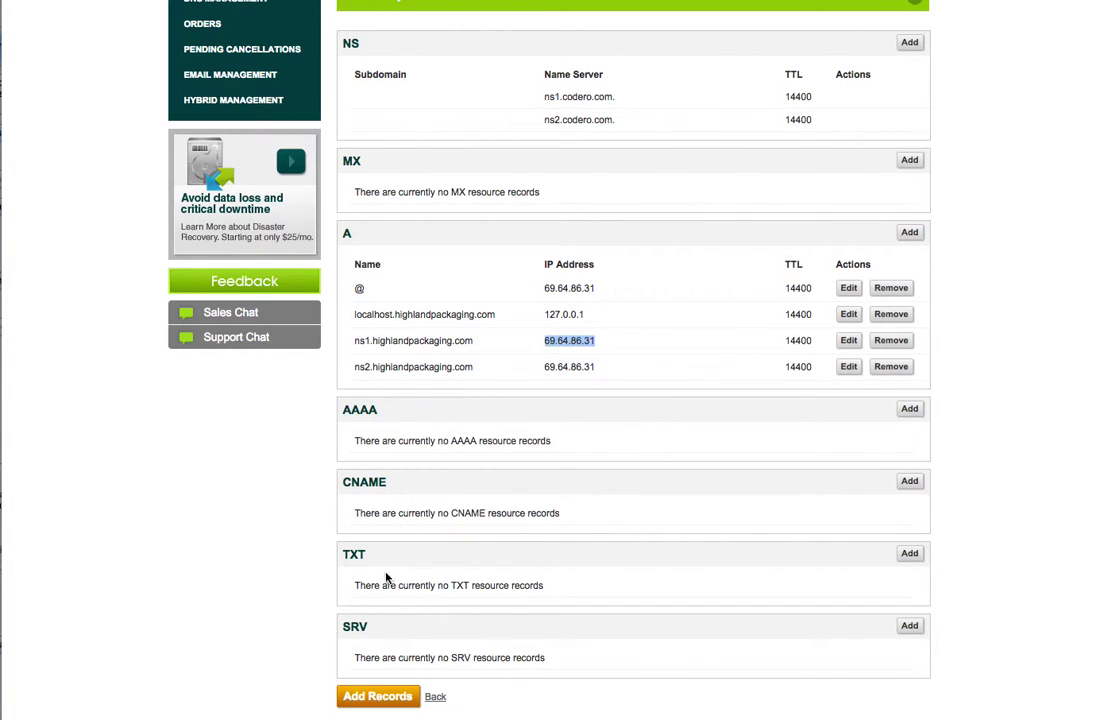
scroll(399, 644, up, 3)
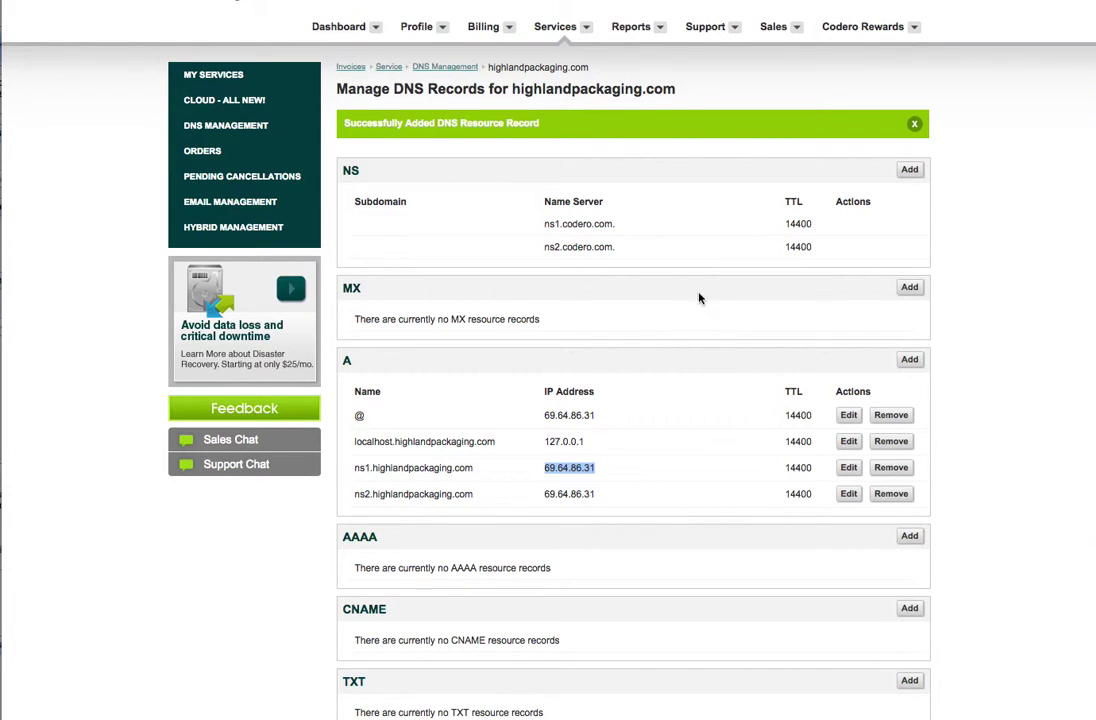
Return to the DNS Management domain list and add the domain highlandpackagingsolutions.com
click(432, 68)
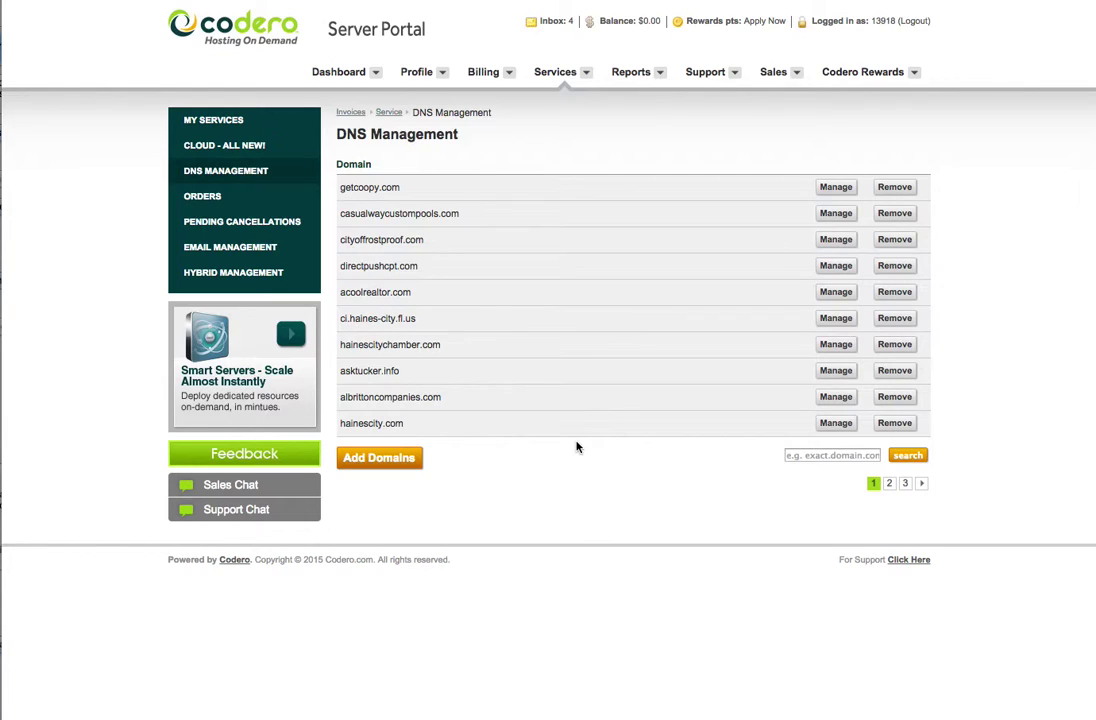
click(395, 466)
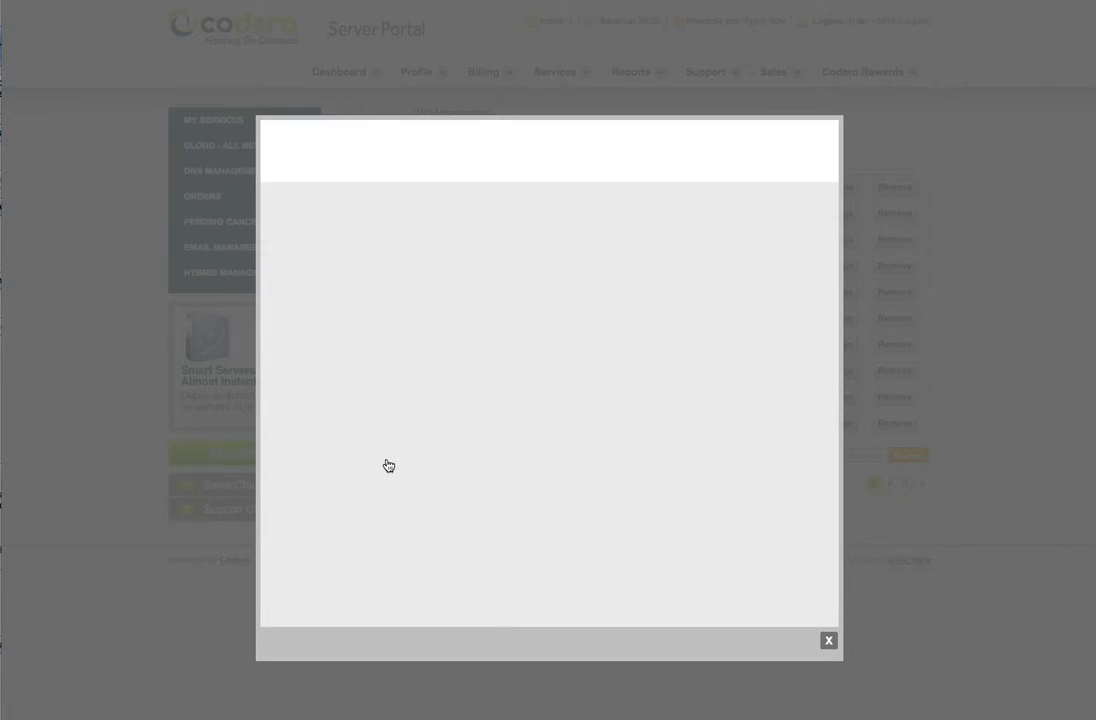
click(479, 237)
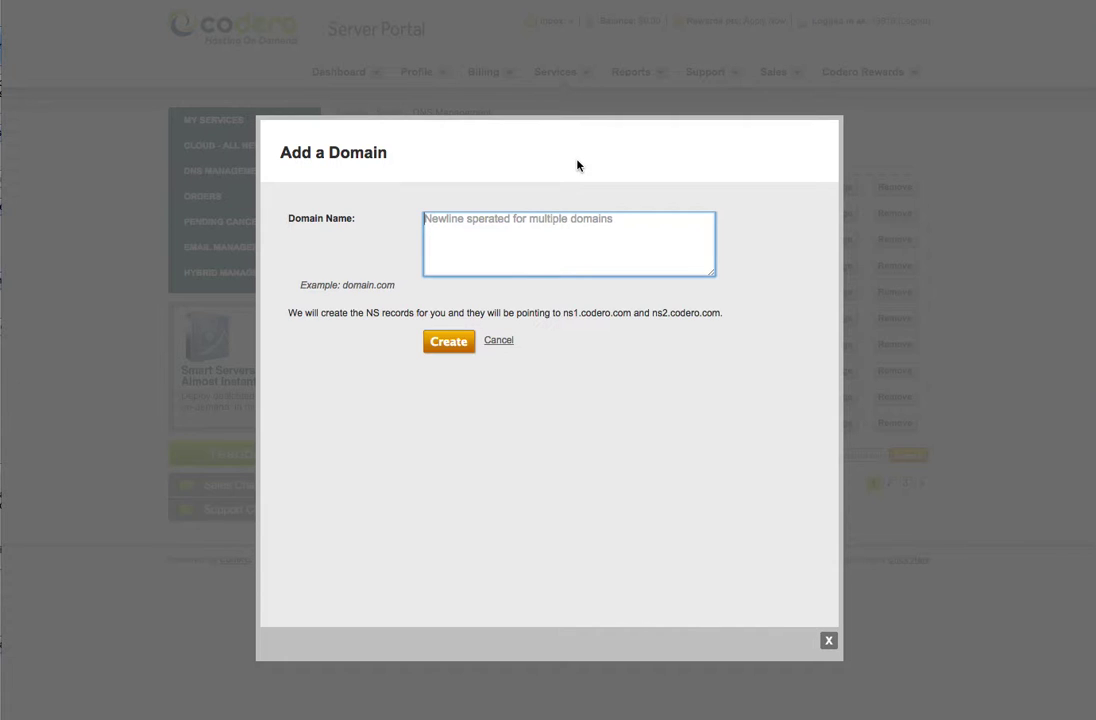
text(highlandpacka)
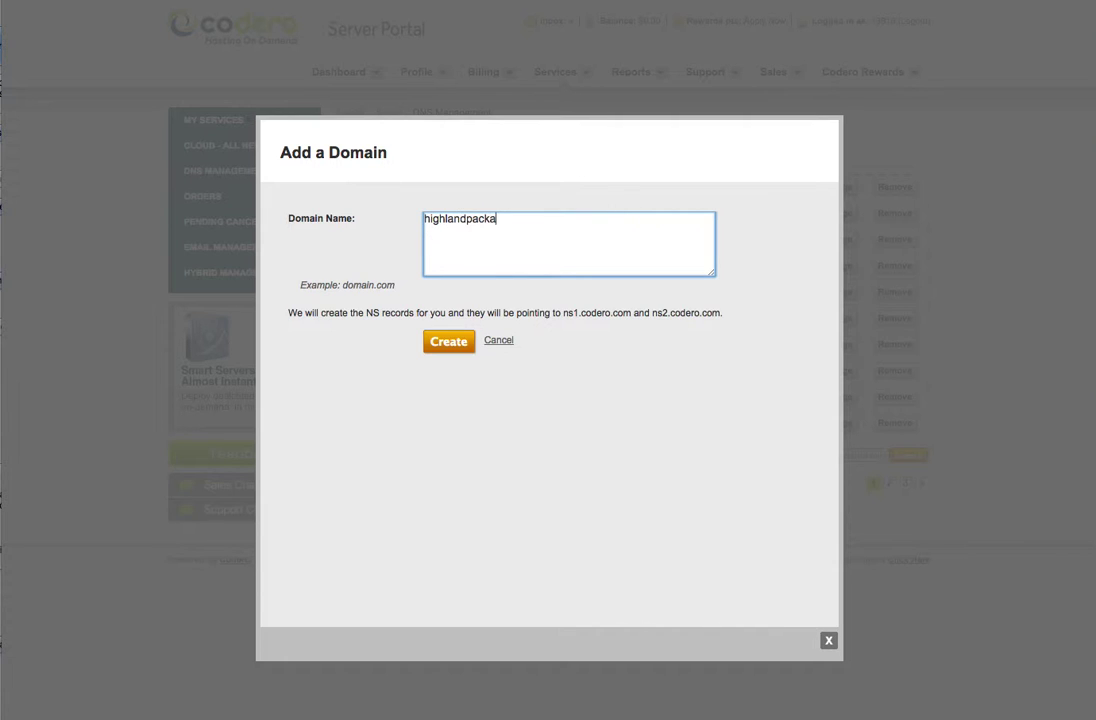
text(gingsolutions.com)
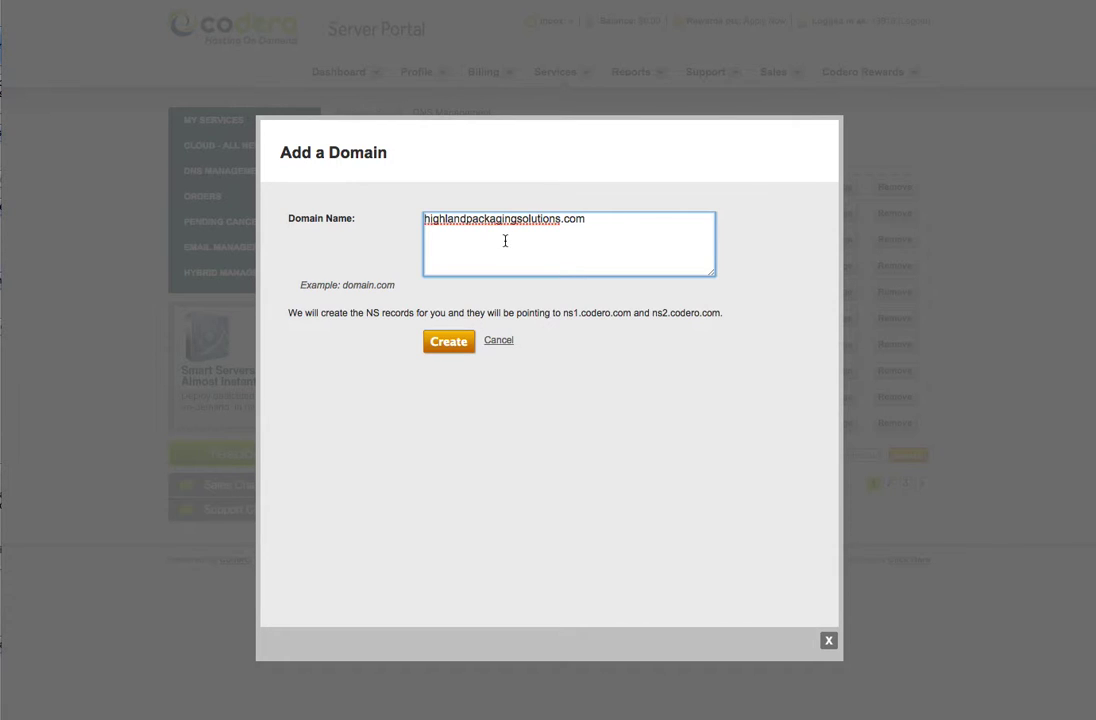
click(449, 350)
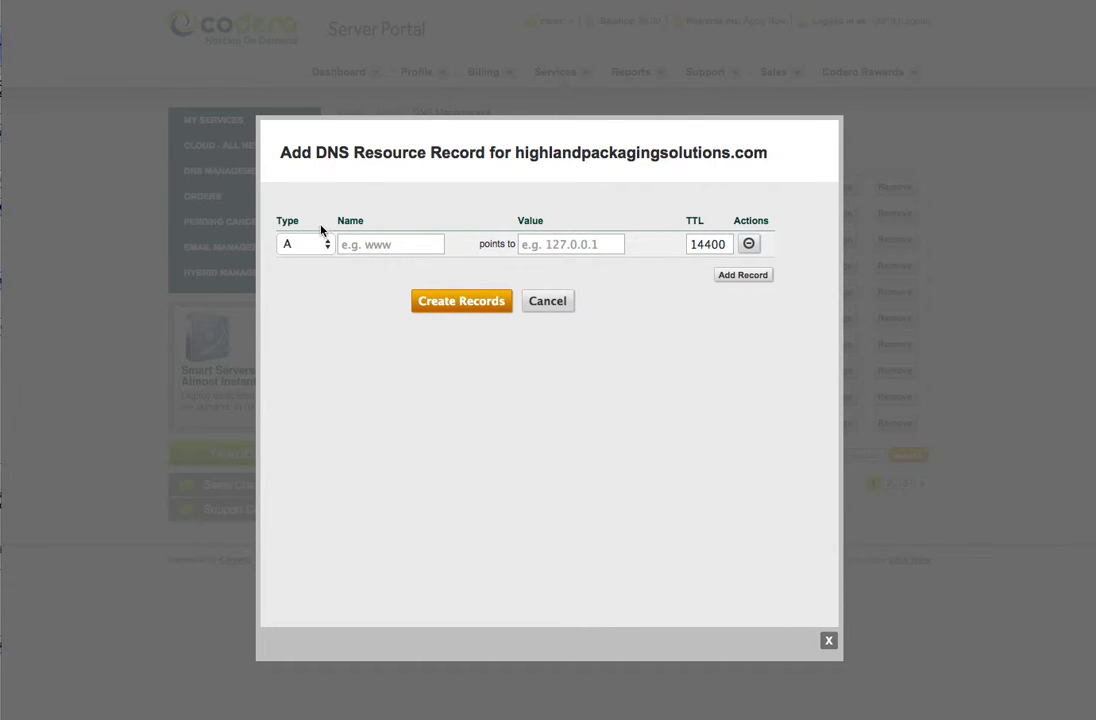
Fill in the first A record as localhost.highlandpackagingsolutions.com pointing to 127.0.0.1
click(367, 244)
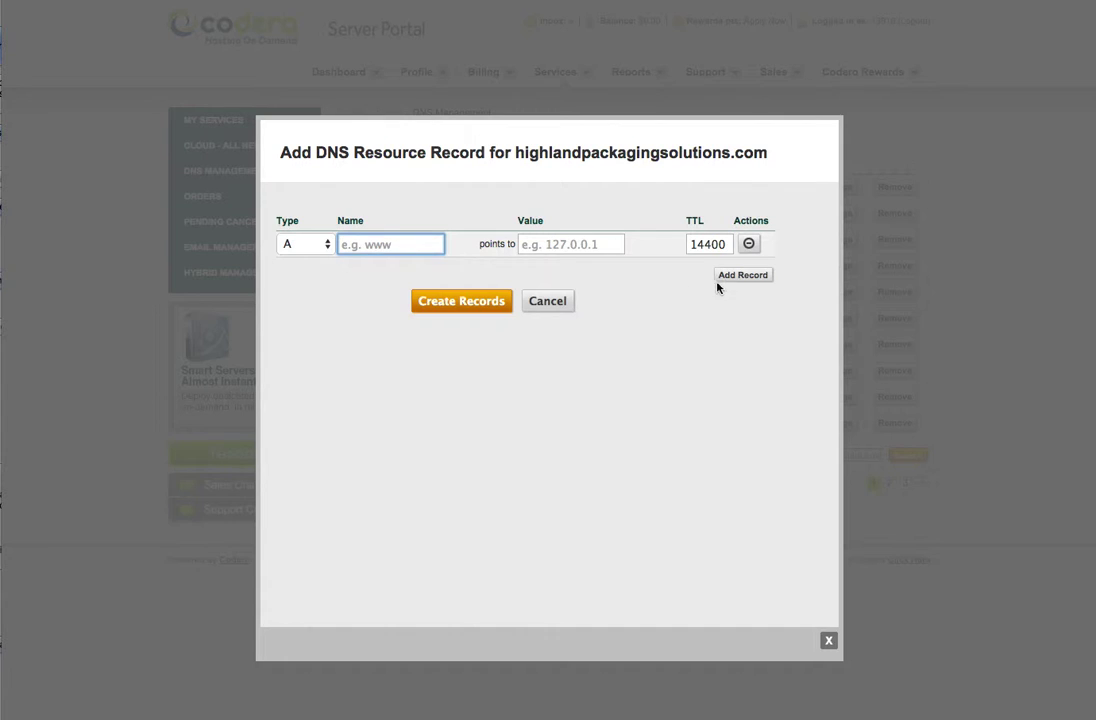
text(localhost.)
drag(515, 152, 772, 149)
key(super+c)
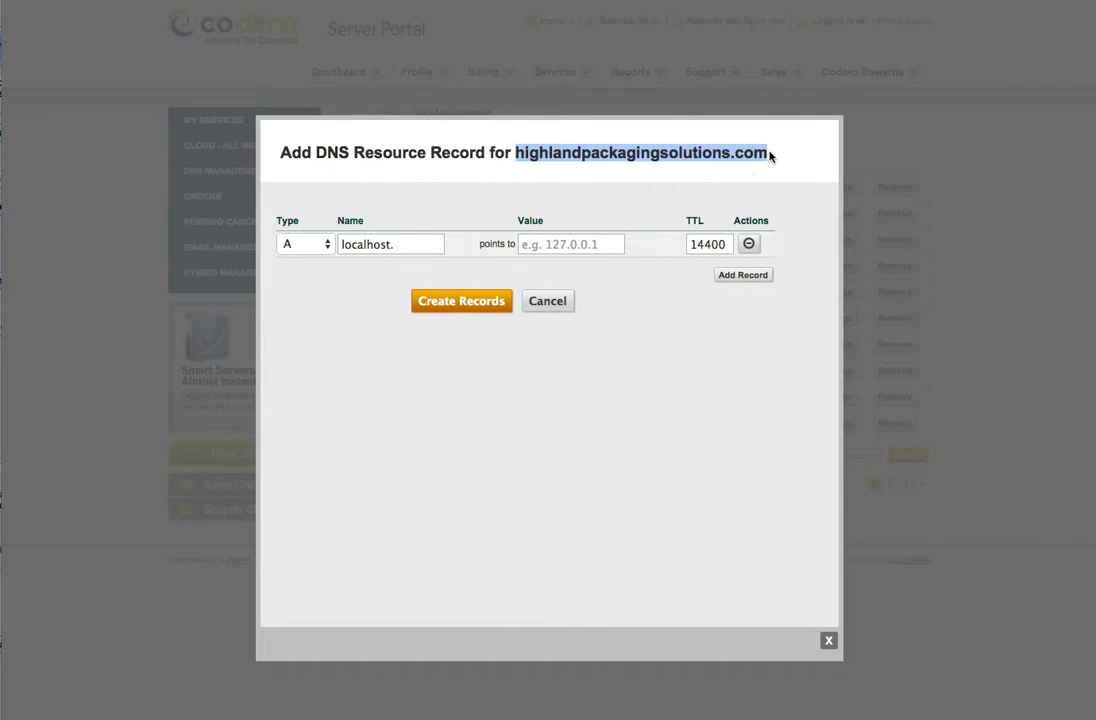
click(408, 242)
key(super+v)
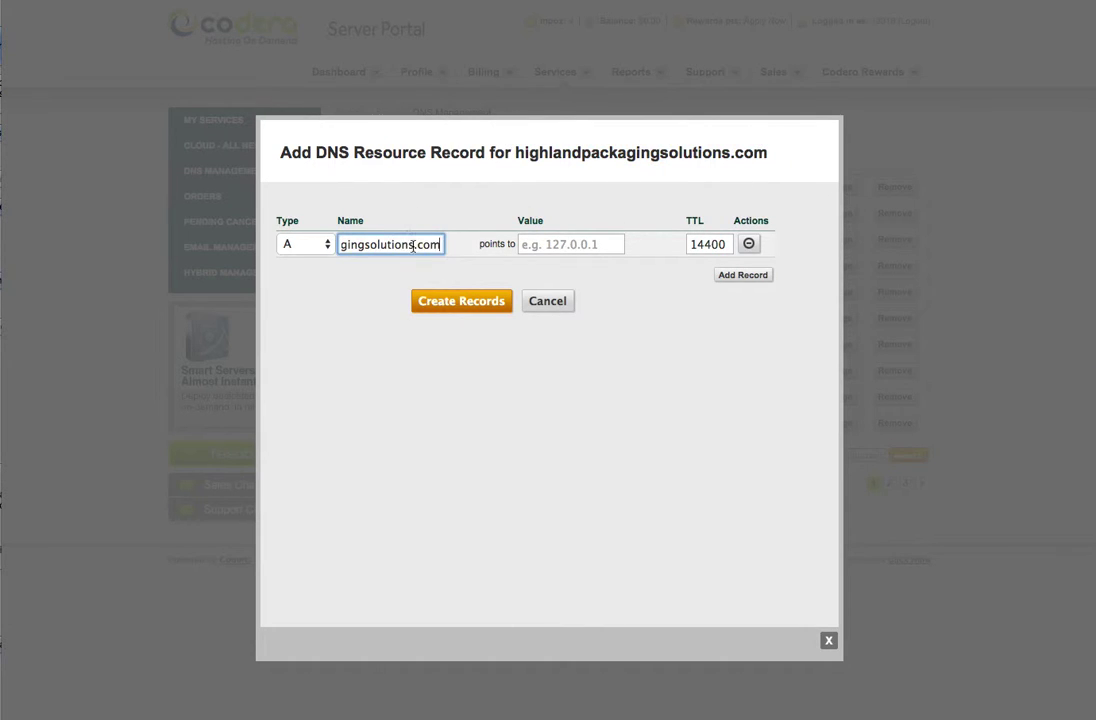
click(583, 245)
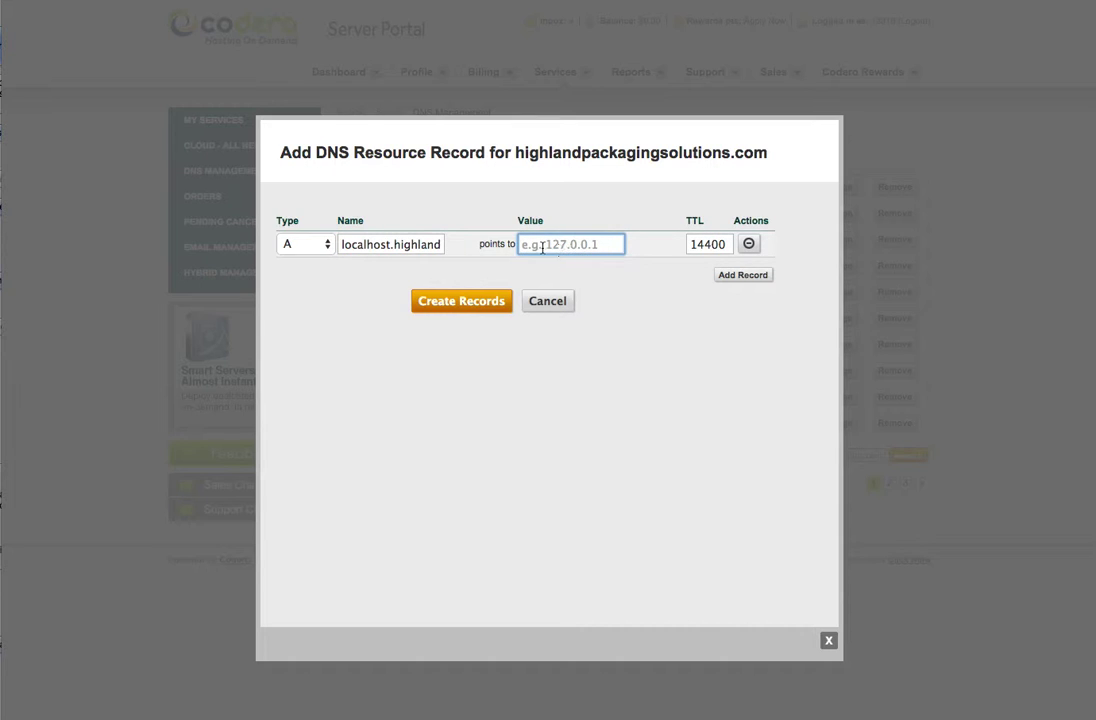
text(127.0.0.1)
Add a second A record and name it @
click(406, 270)
text(@)
key(BackSpace)
text(@)
key(Tab)
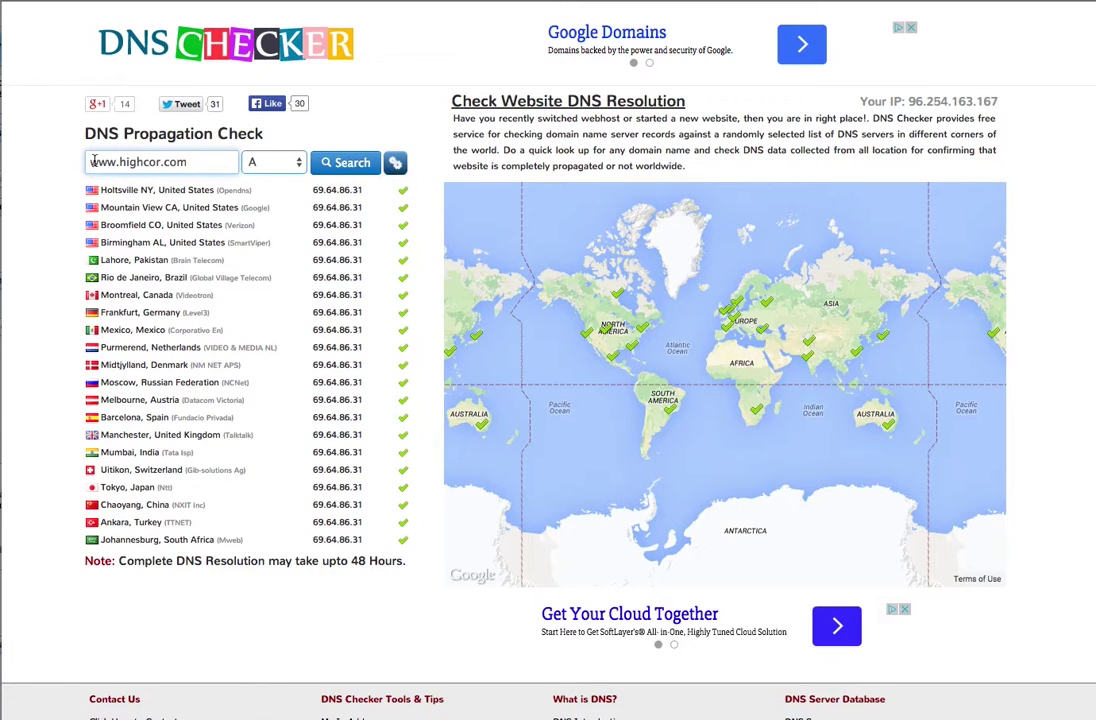
drag(83, 162, 247, 167)
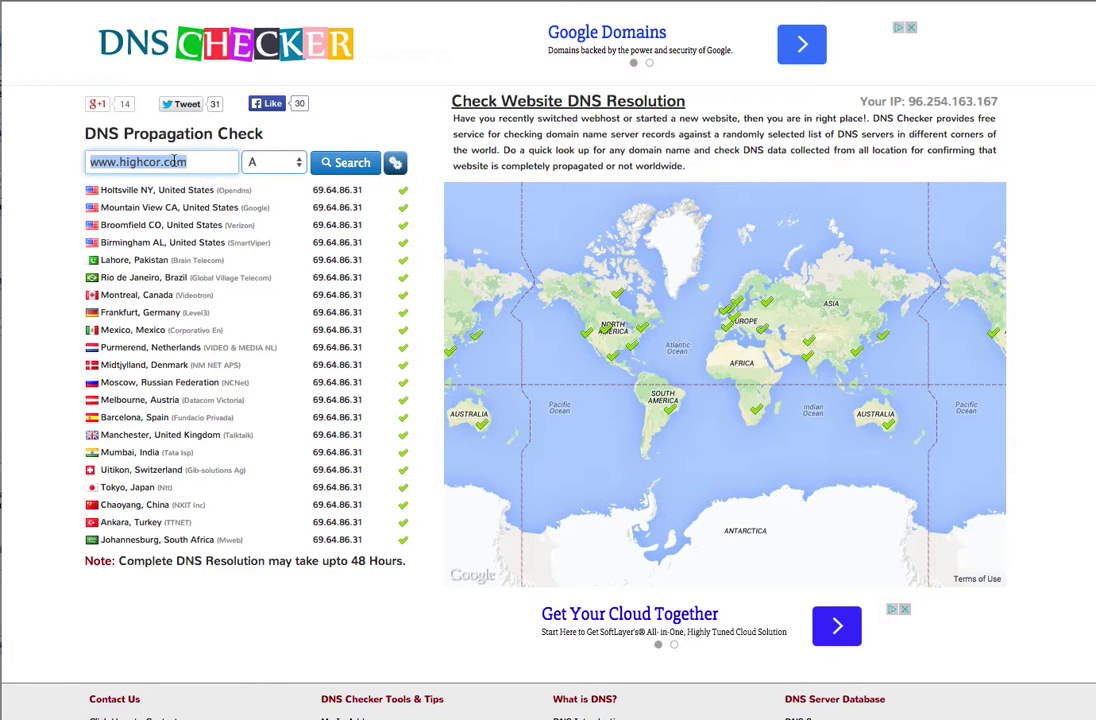
click(278, 166)
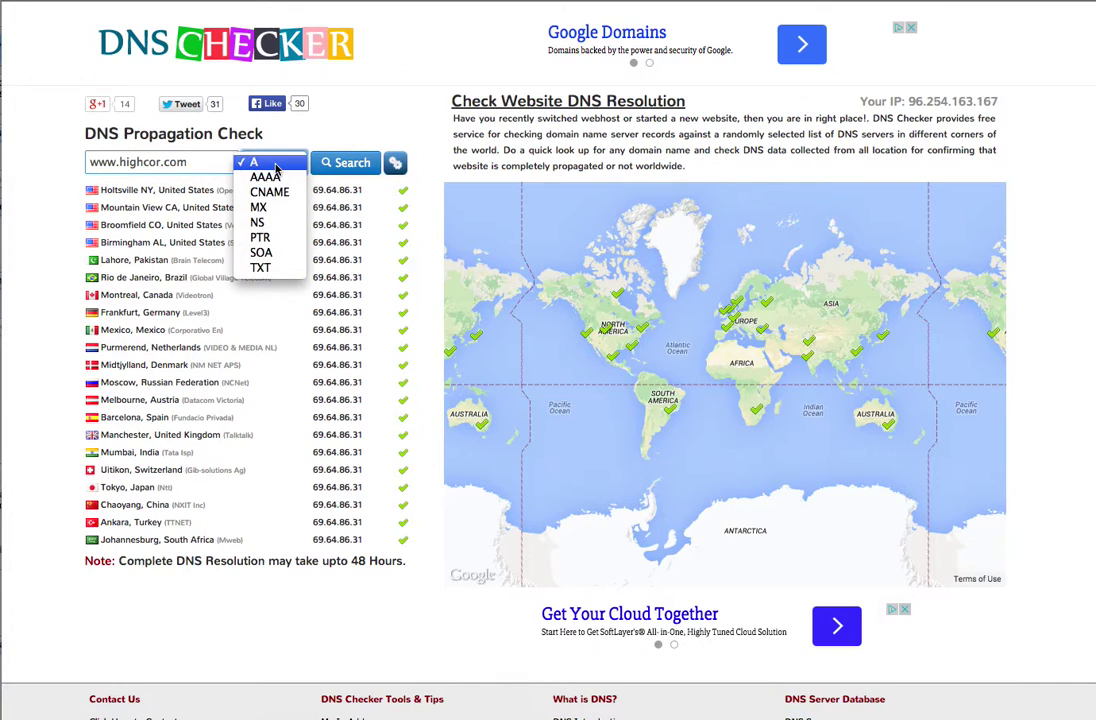
click(278, 165)
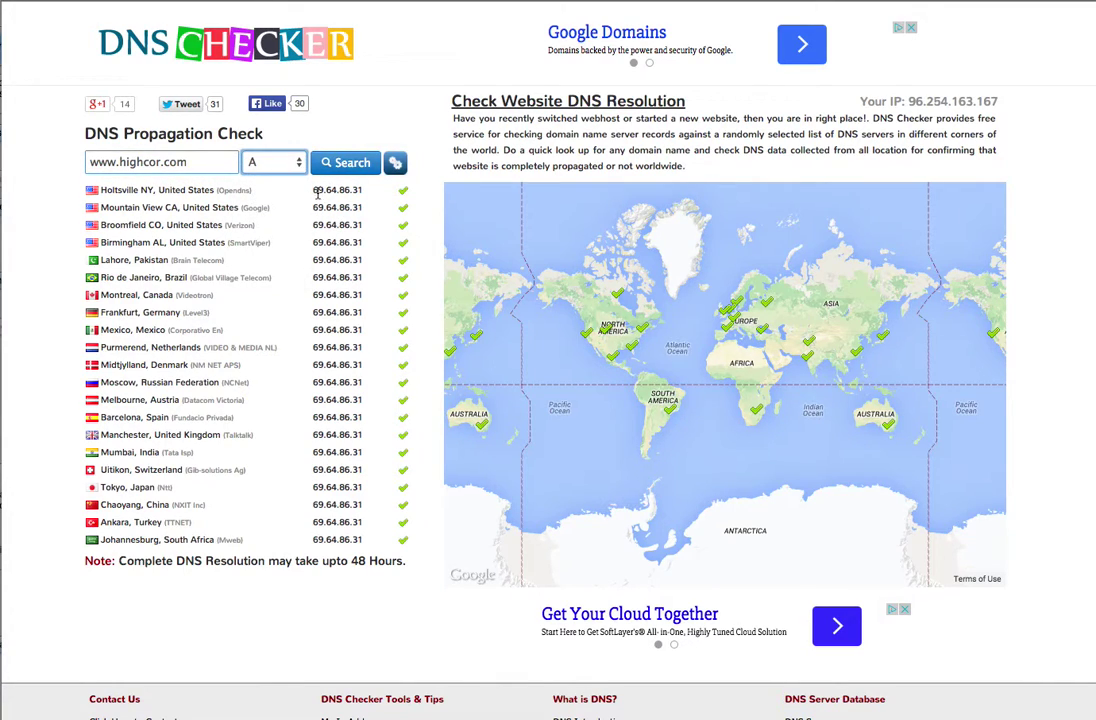
double_click(360, 190)
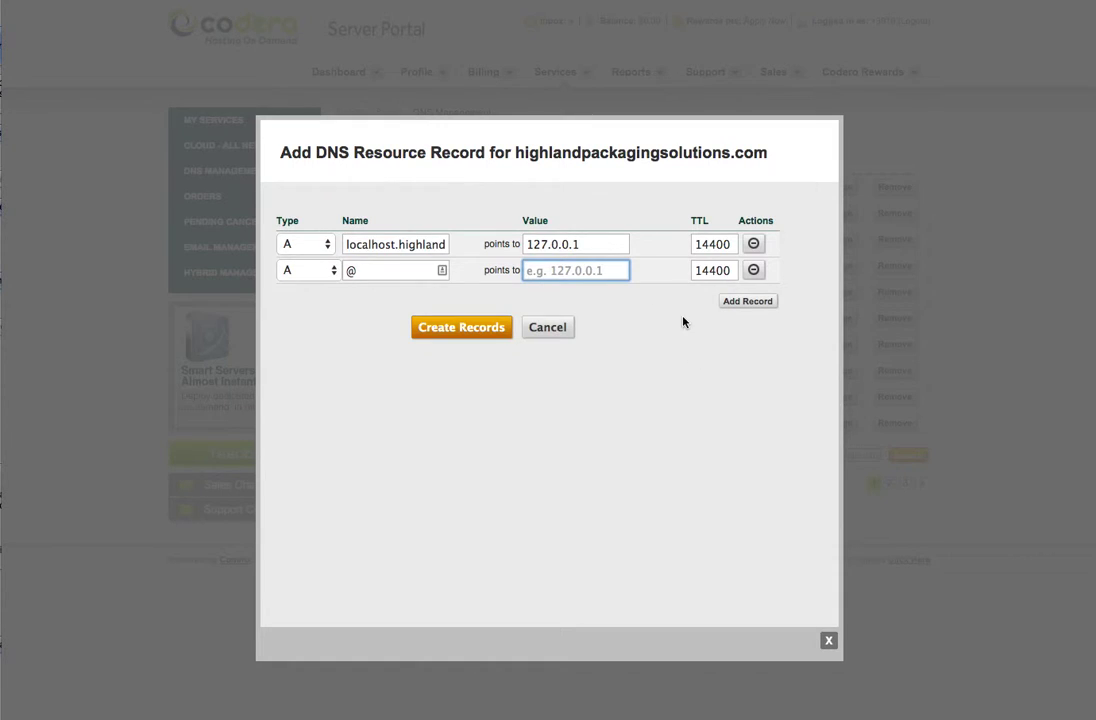
text(69.64.86.31)
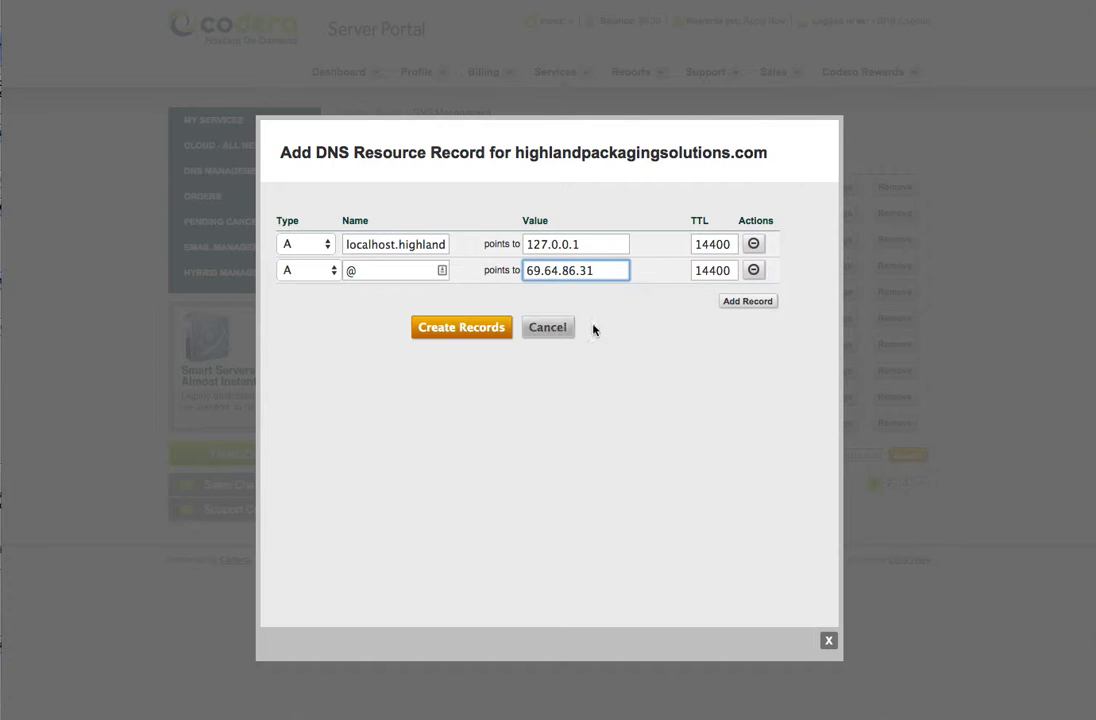
Add two more A records below the @ record, both pointing to 69.64.86.31
click(745, 302)
click(360, 298)
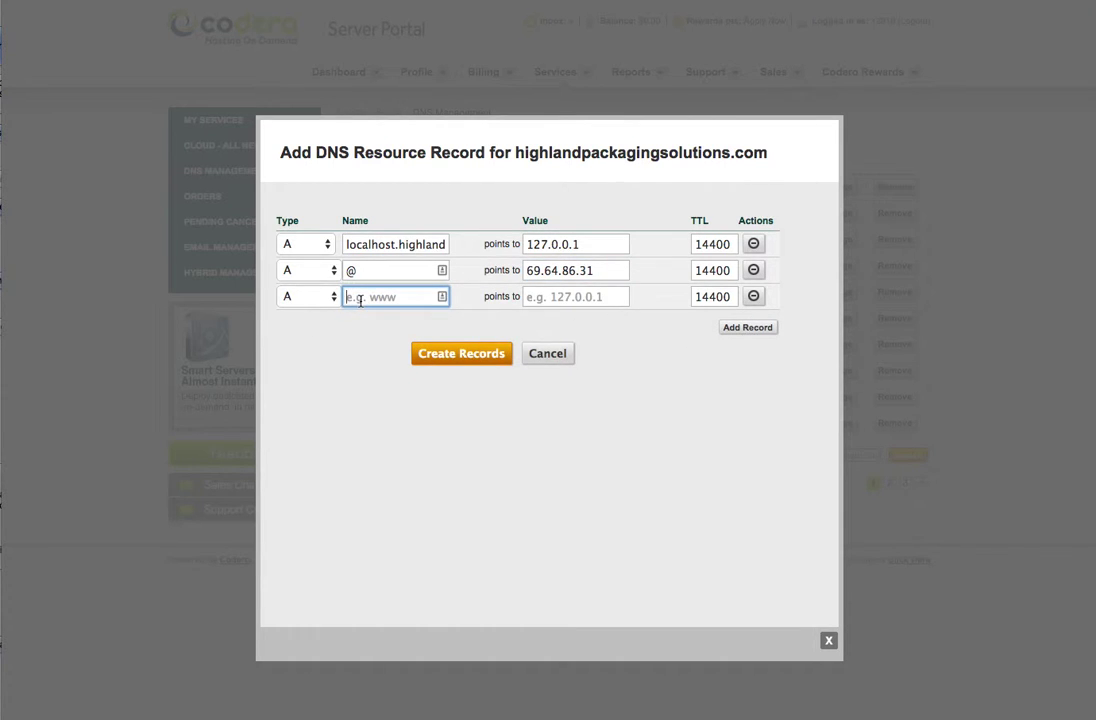
click(606, 296)
text(69.64.86.31)
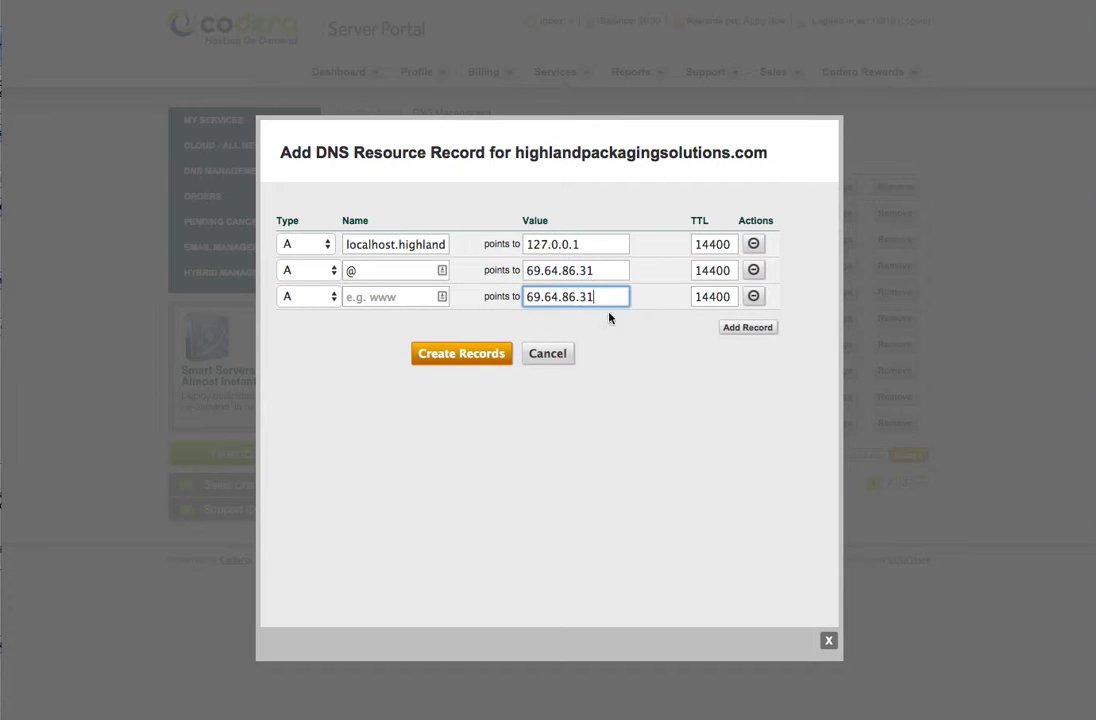
click(745, 327)
click(540, 322)
text(69.64.86.31)
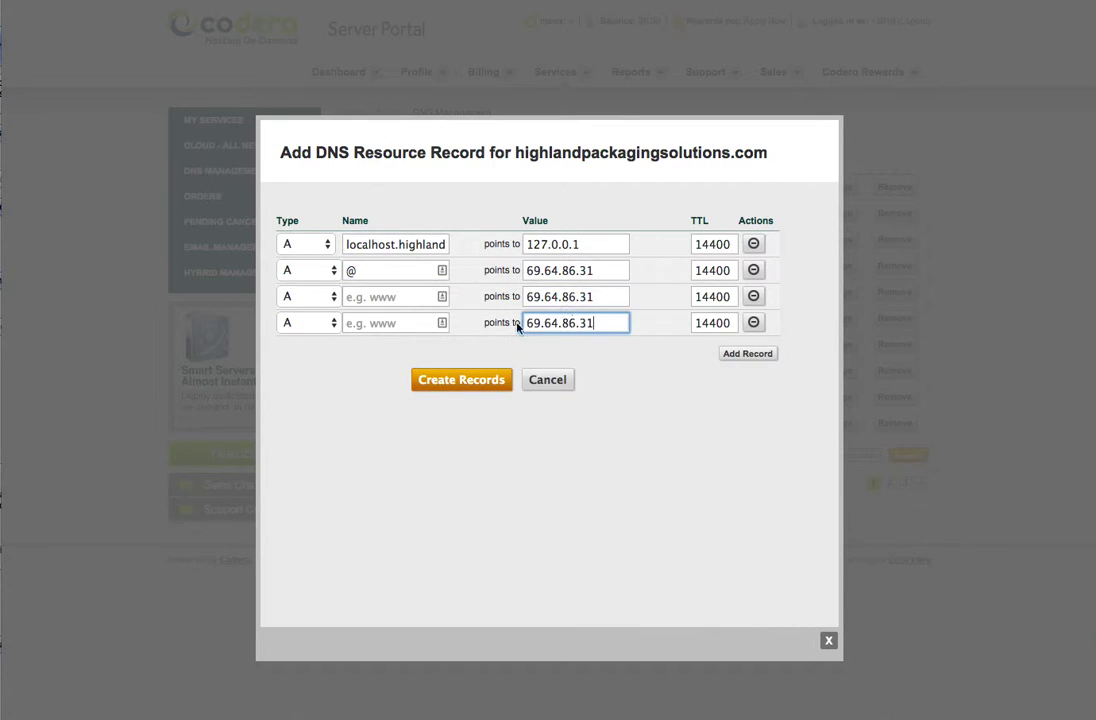
Name the third A record ns1.highlandpackagingsolutions.com, reusing the domain part of the localhost record's name
click(390, 297)
text(ns1)
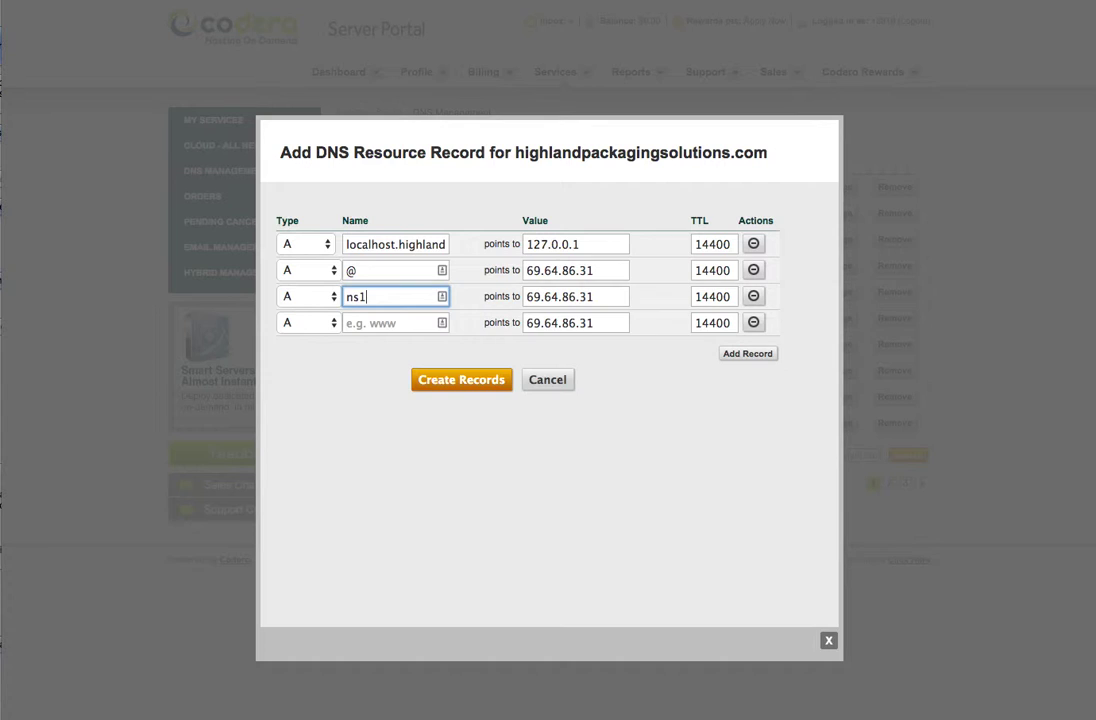
text(.)
click(433, 244)
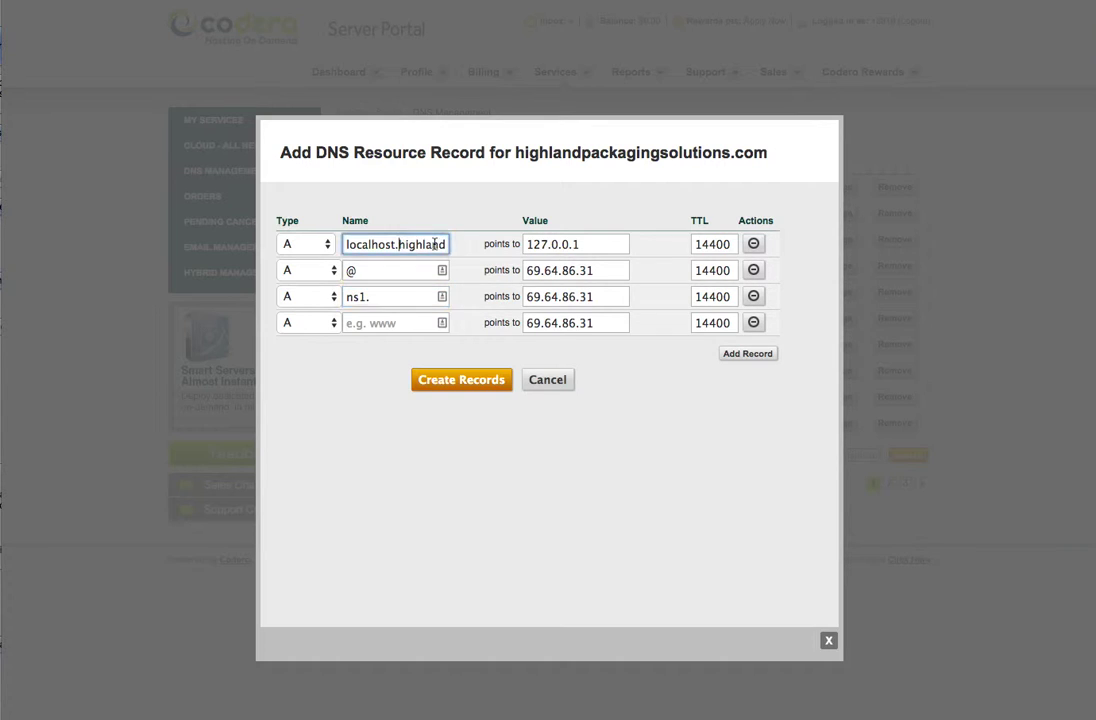
drag(433, 244, 487, 244)
key(super+c)
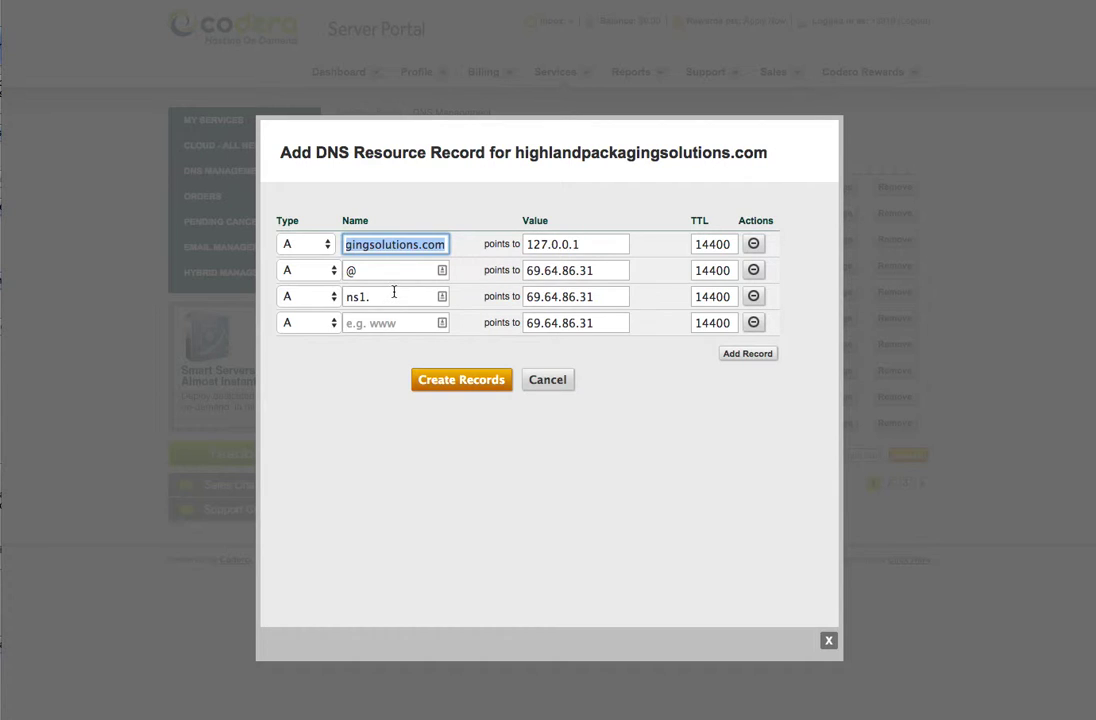
click(396, 294)
key(super+v)
Name the fourth A record ns2.highlandpackagingsolutions.com and create all the records
click(381, 322)
text(n2)
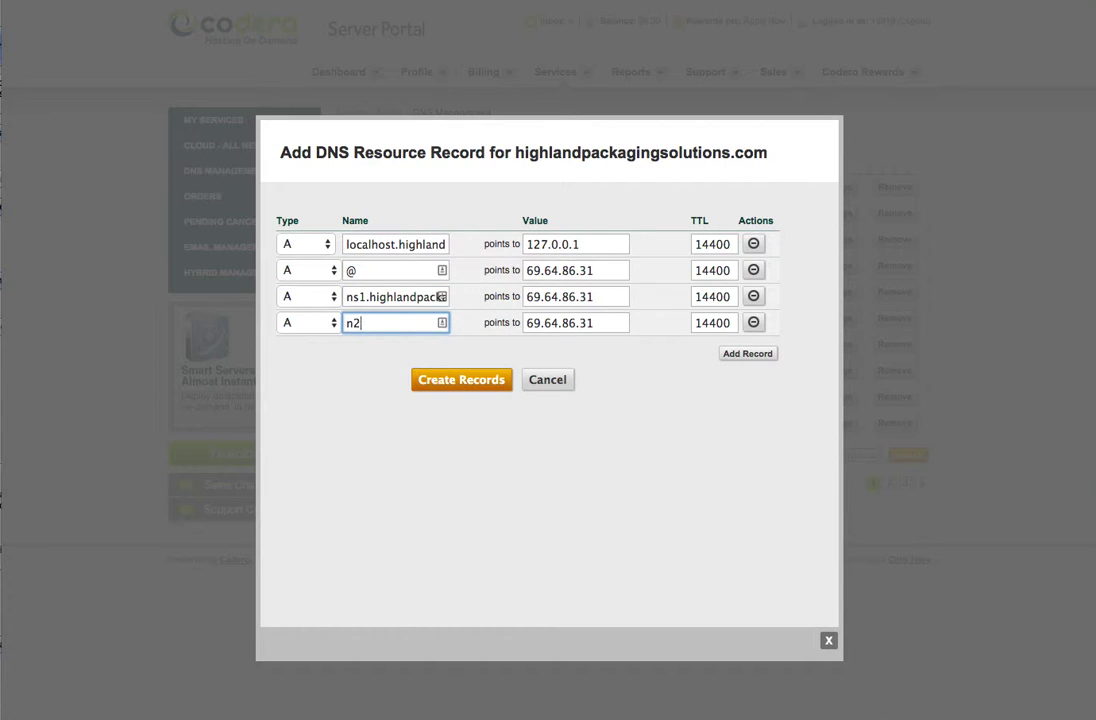
key(BackSpace)
text(s2.)
key(super+v)
drag(420, 323, 335, 321)
click(384, 323)
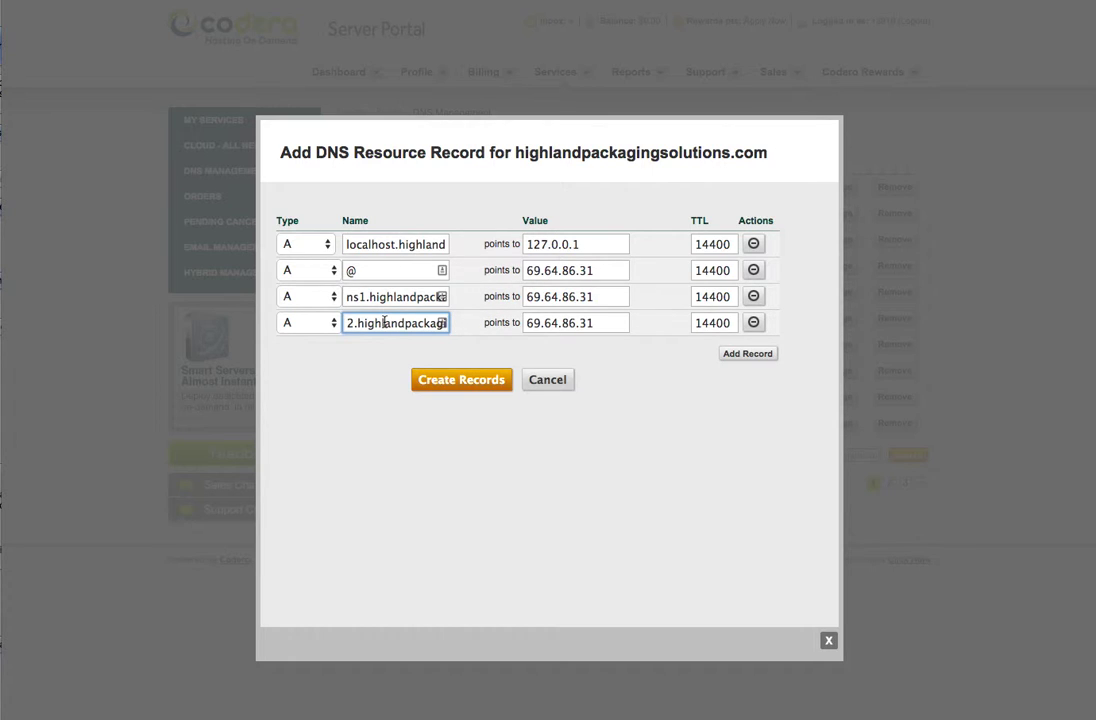
click(465, 382)
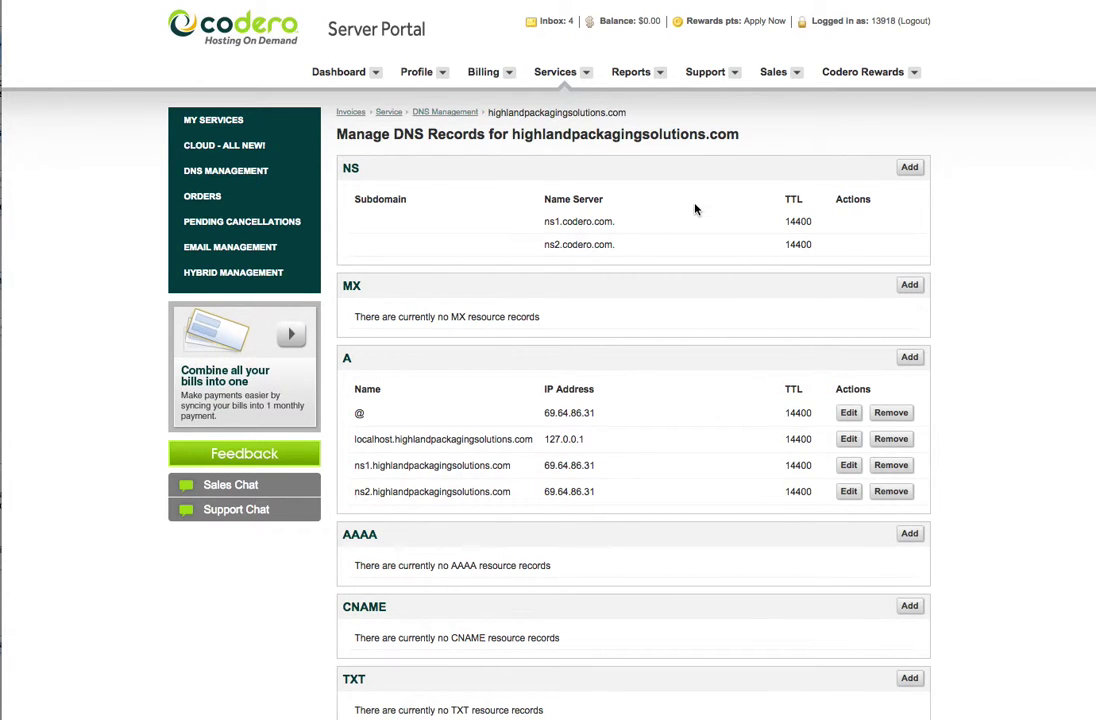
Review the domain's DNS records, open highlandpackagingsolutions.com in the browser and view the site's Labels page
scroll(696, 209, down, 3)
scroll(696, 209, up, 2)
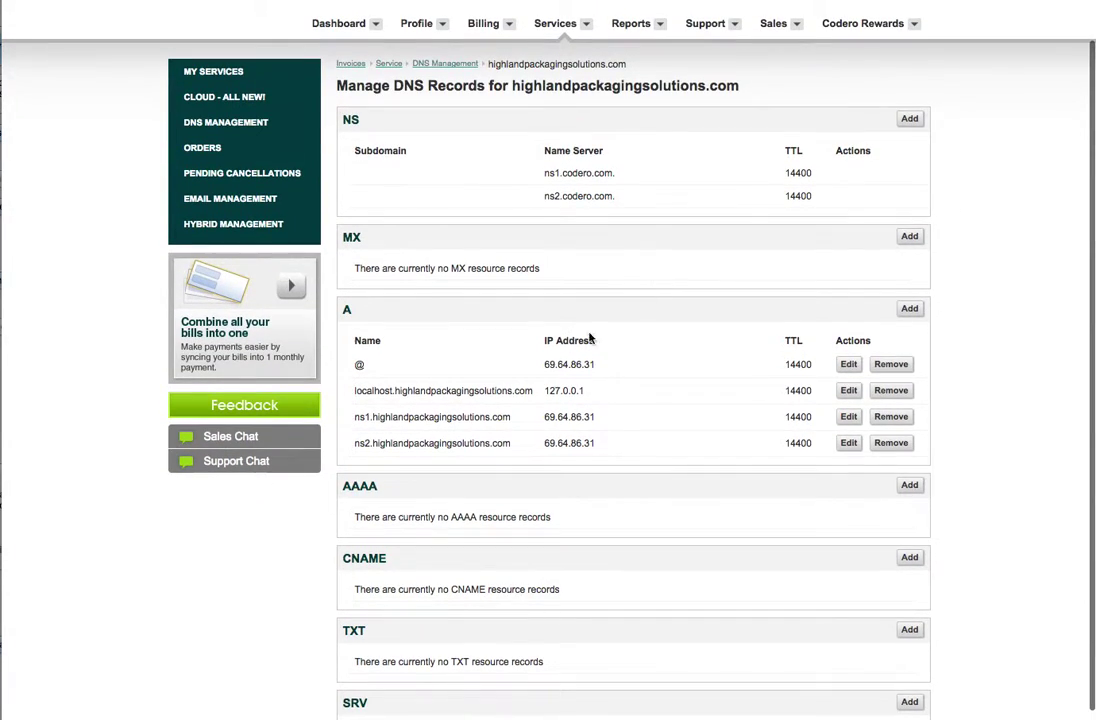
drag(396, 390, 538, 392)
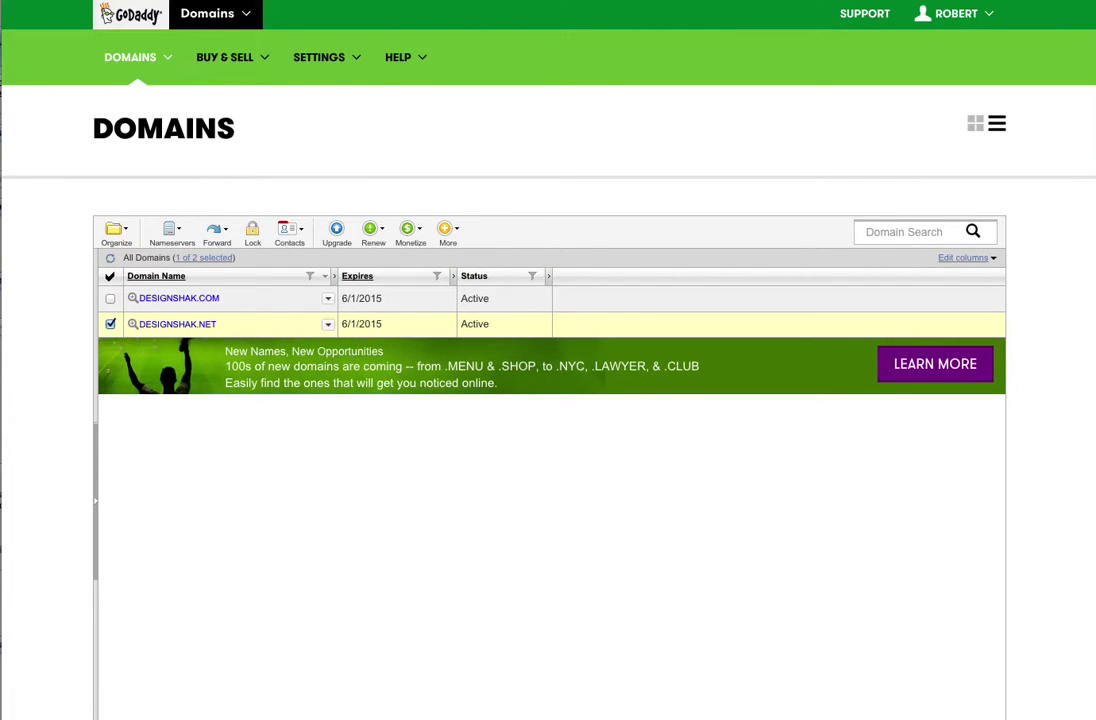
key(super+v)
key(Return)
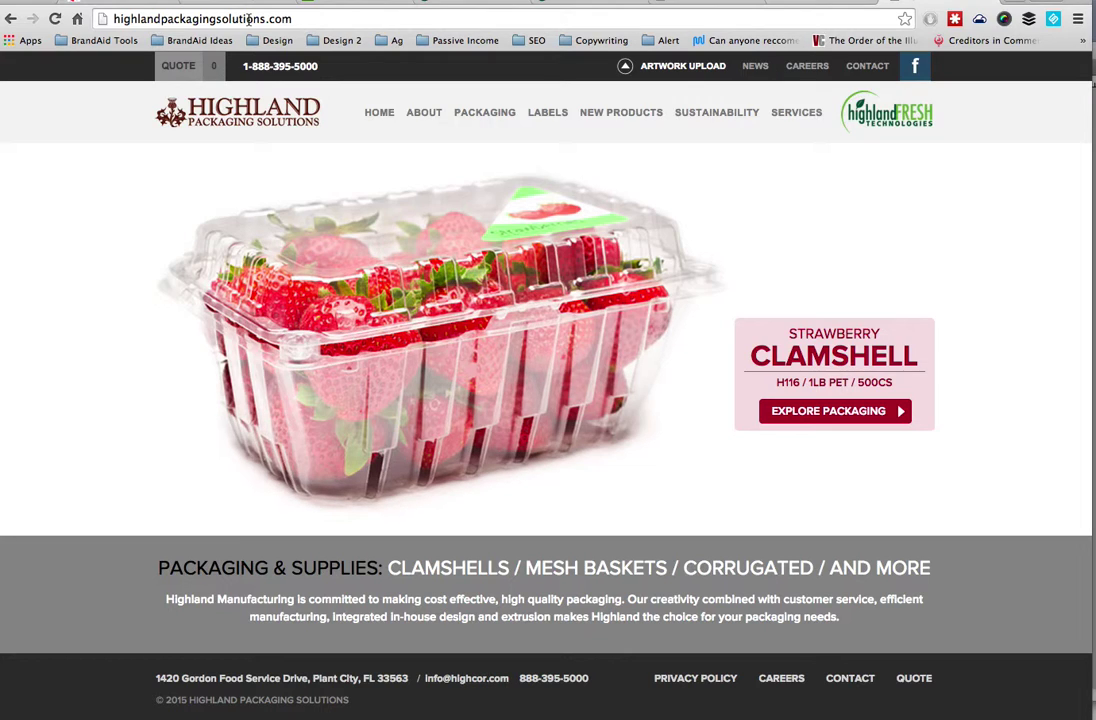
click(557, 115)
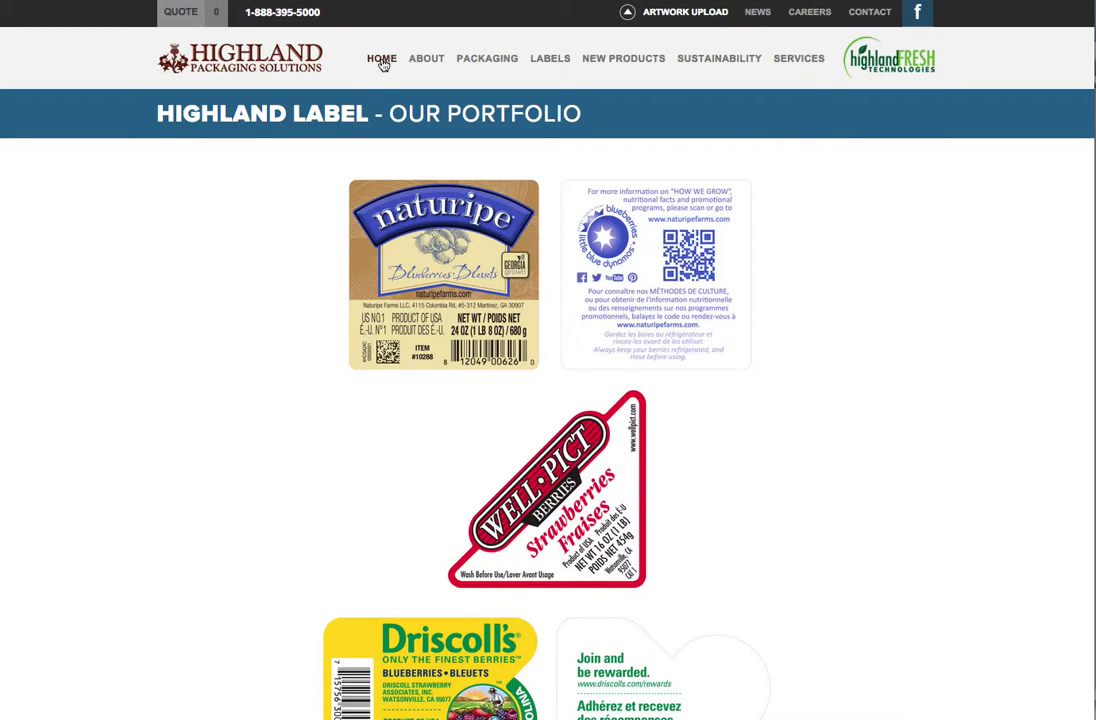
mouse_move(428, 62)
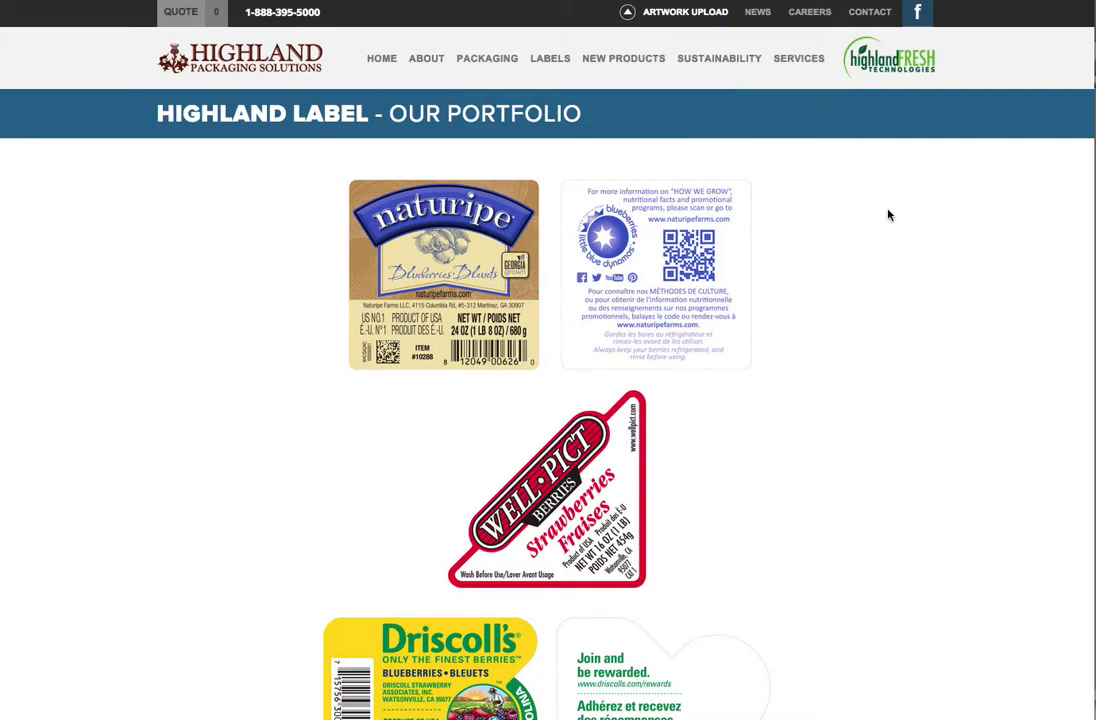